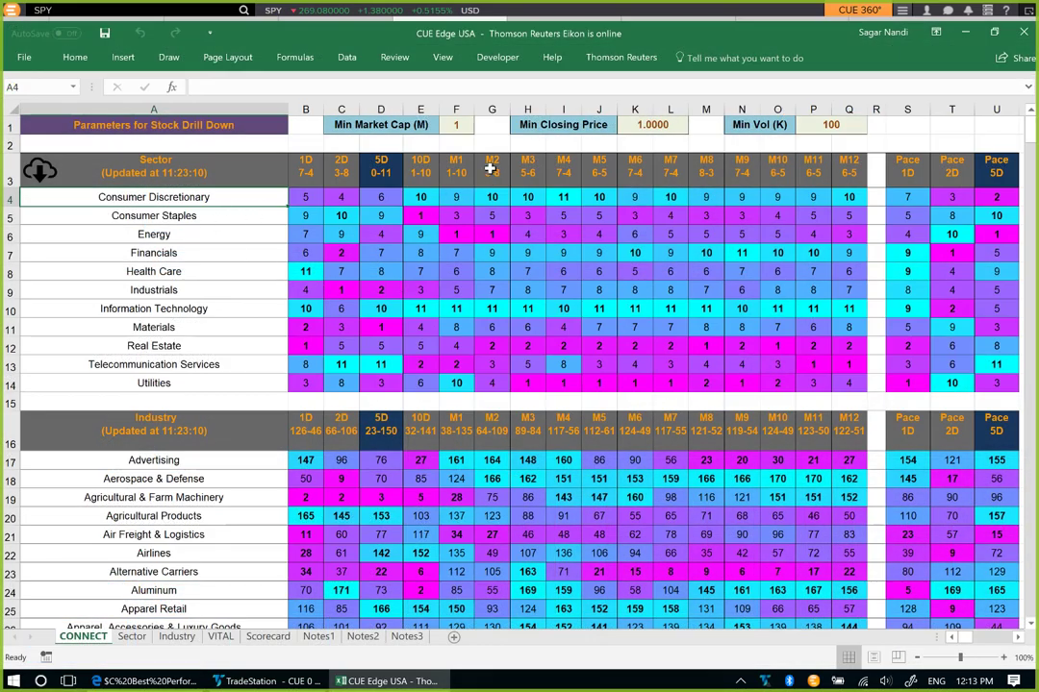
- Review the sector and industry names and the monthly and daily rank column headers on the CONNECT sheet
{"action": "left_click_drag", "start_coordinate": [462, 166], "coordinate": [482, 174]}
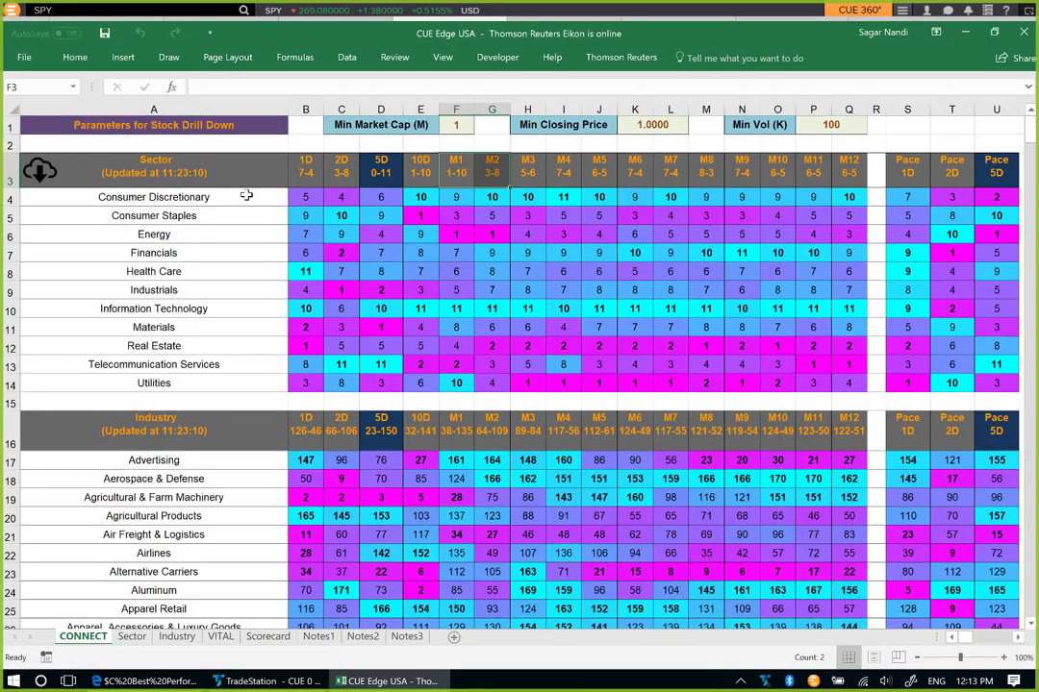
{"action": "left_click_drag", "start_coordinate": [213, 197], "coordinate": [214, 385]}
{"action": "left_click_drag", "start_coordinate": [202, 462], "coordinate": [217, 607]}
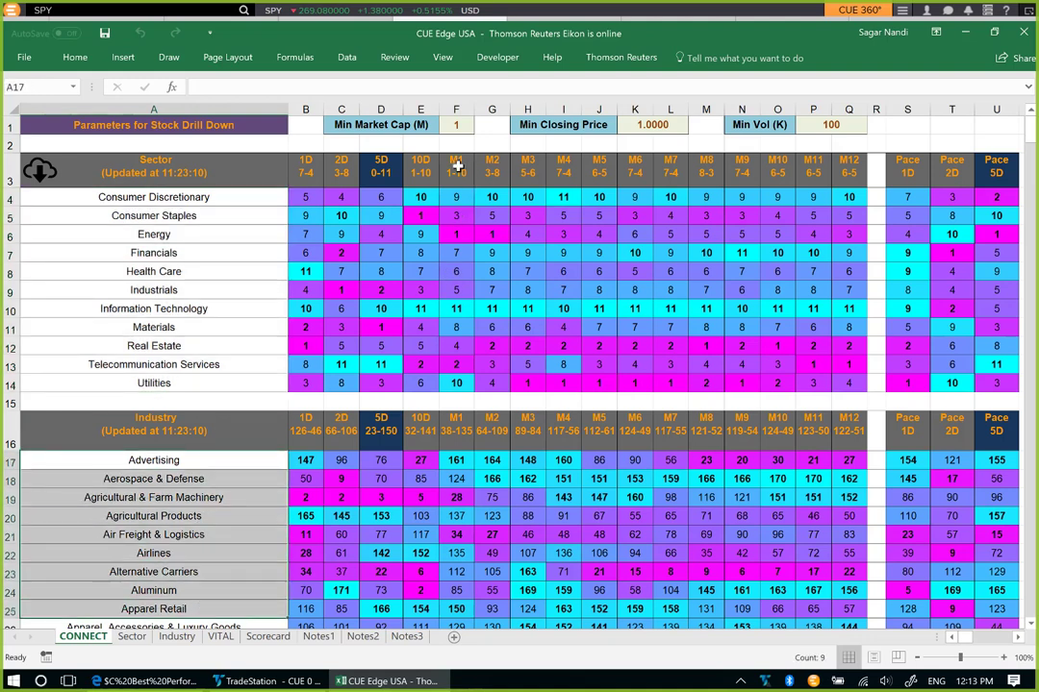
{"action": "left_click_drag", "start_coordinate": [457, 166], "coordinate": [830, 172]}
{"action": "left_click_drag", "start_coordinate": [421, 171], "coordinate": [321, 171]}
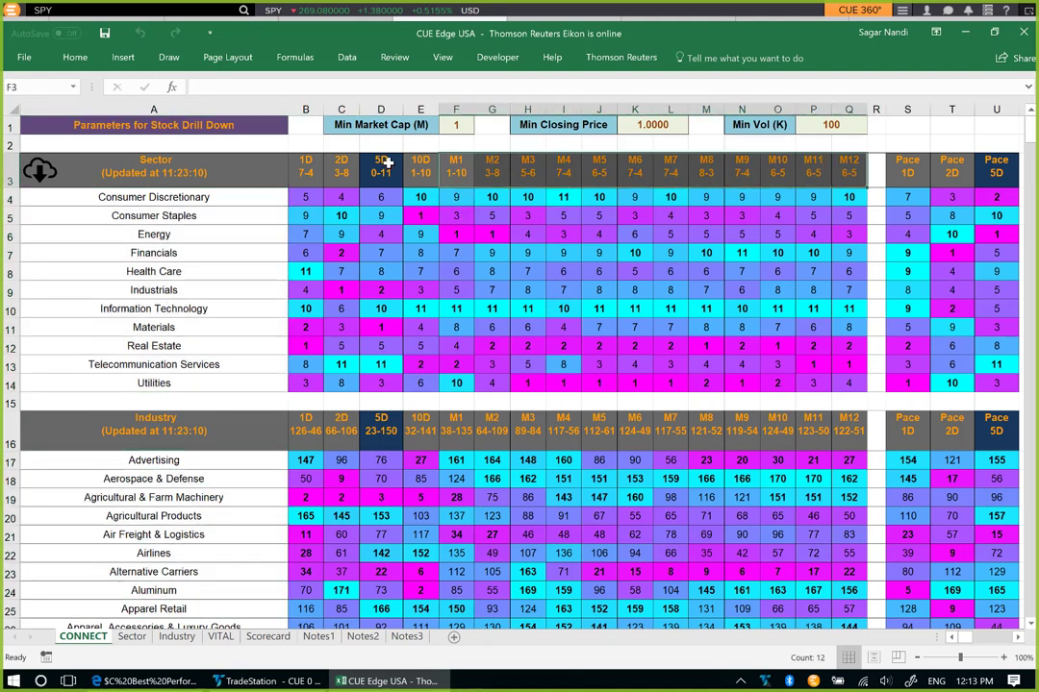
{"action": "left_click_drag", "start_coordinate": [426, 174], "coordinate": [306, 176]}
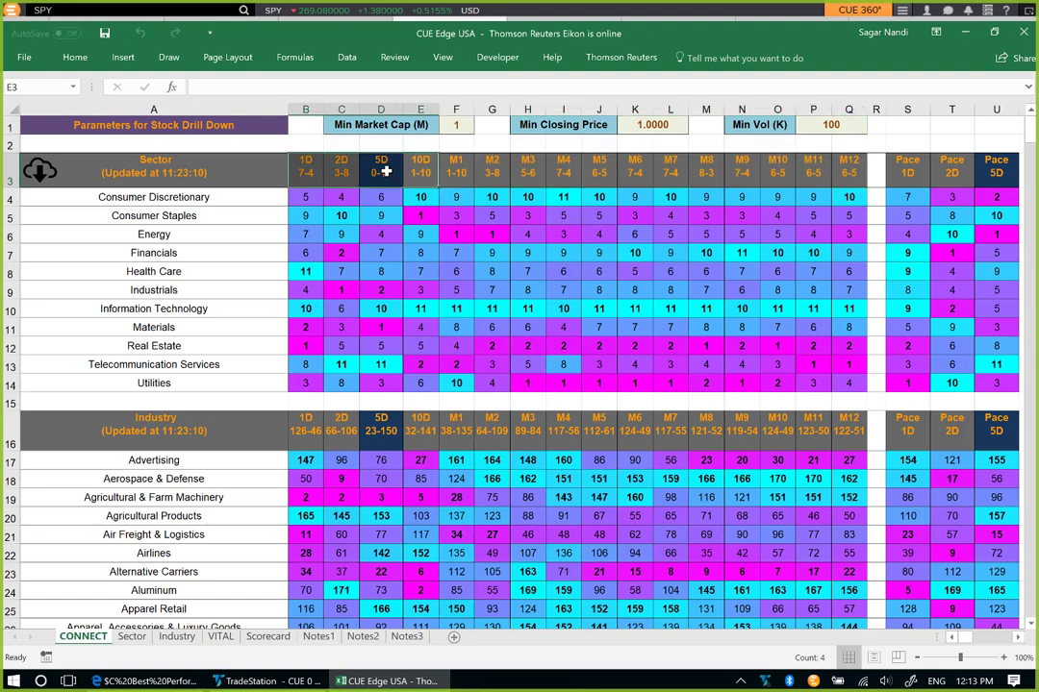
- Sort the sectors on the Sector sheet by their 5D rank from smallest to largest
{"action": "key", "text": "ctrl+Page_Down"}
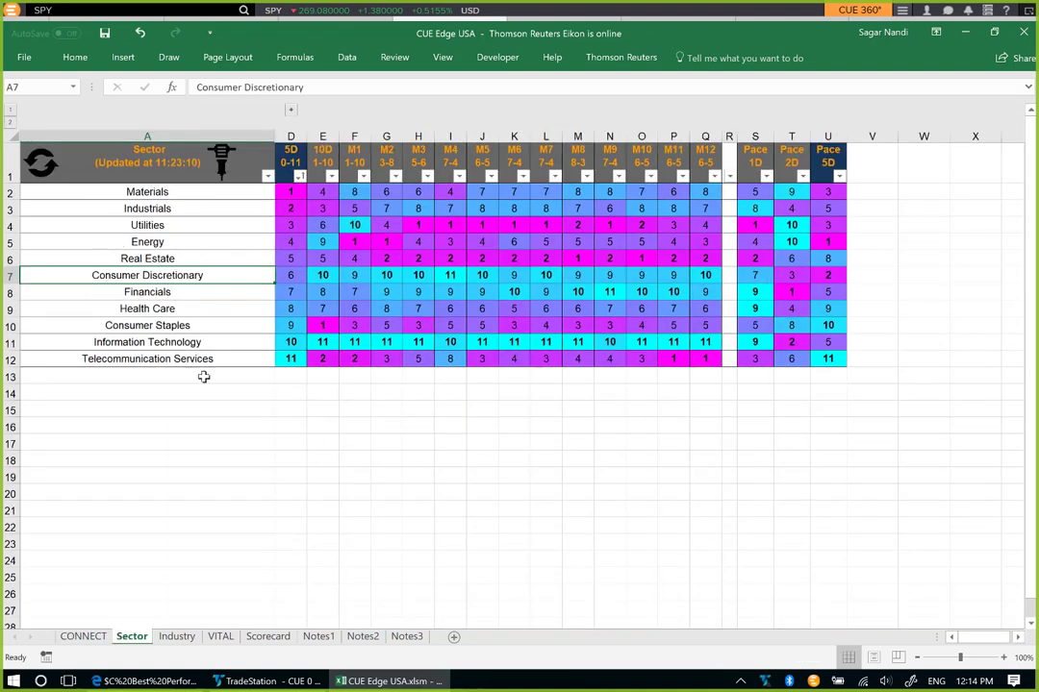
{"action": "left_click", "coordinate": [299, 177]}
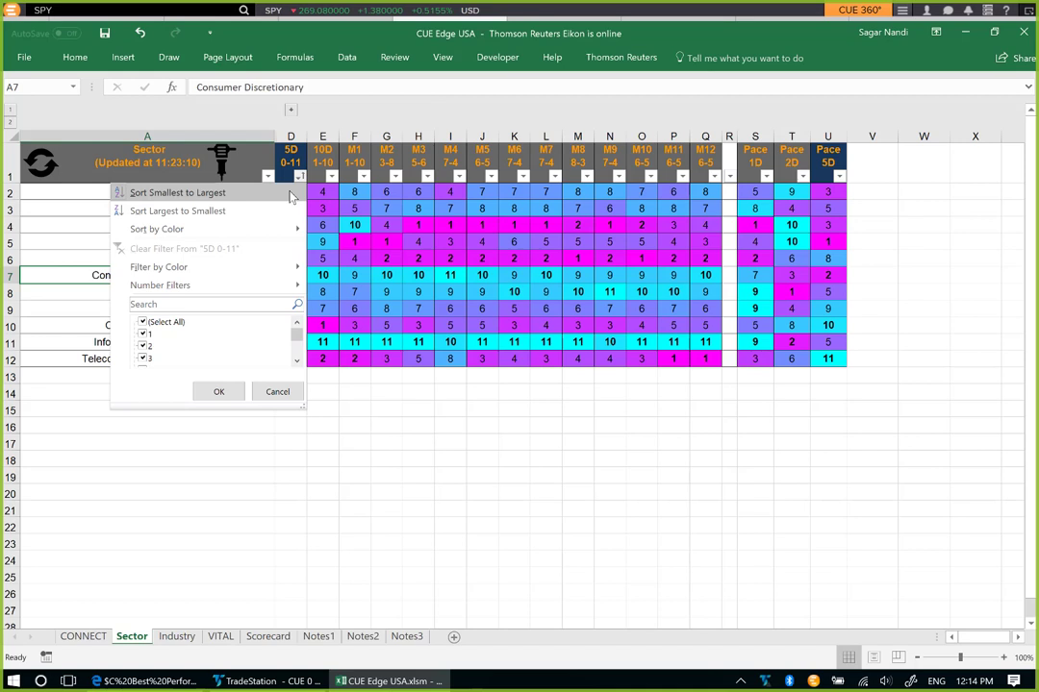
{"action": "left_click", "coordinate": [291, 196]}
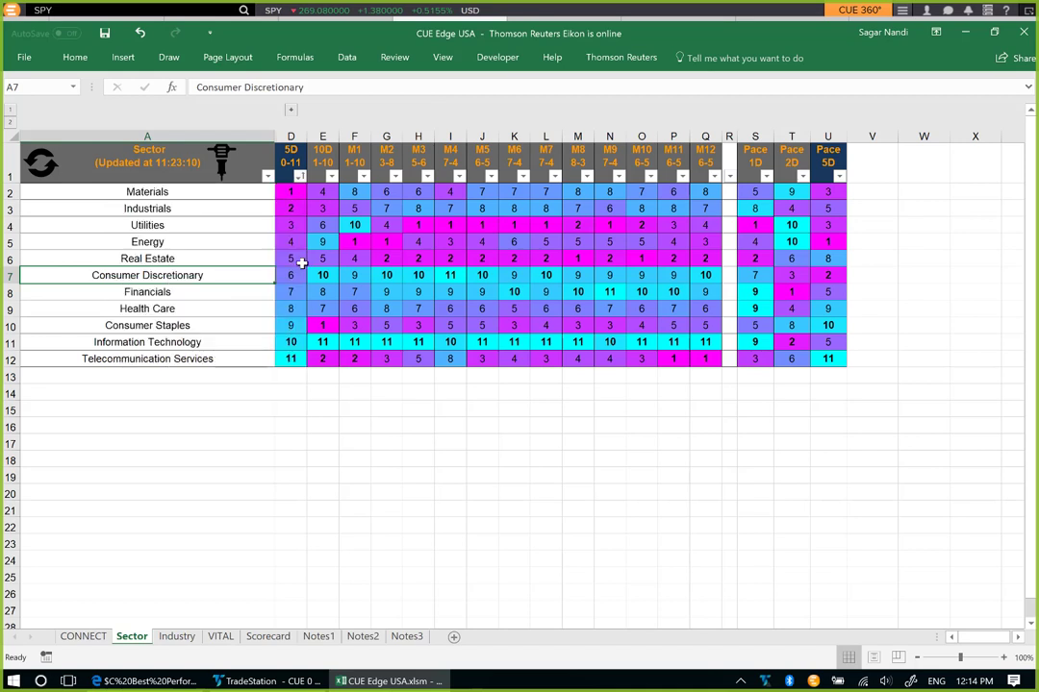
- Examine the range of 5D sector ranks from Materials down to Telecommunication Services
{"action": "left_click", "coordinate": [293, 191]}
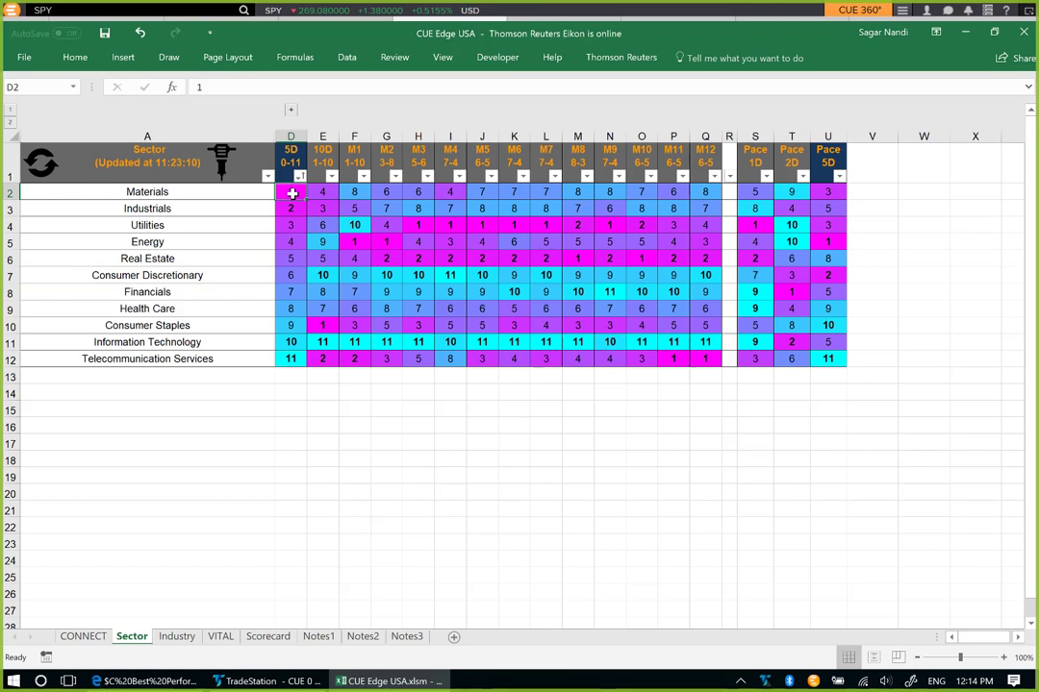
{"action": "left_click", "coordinate": [295, 360]}
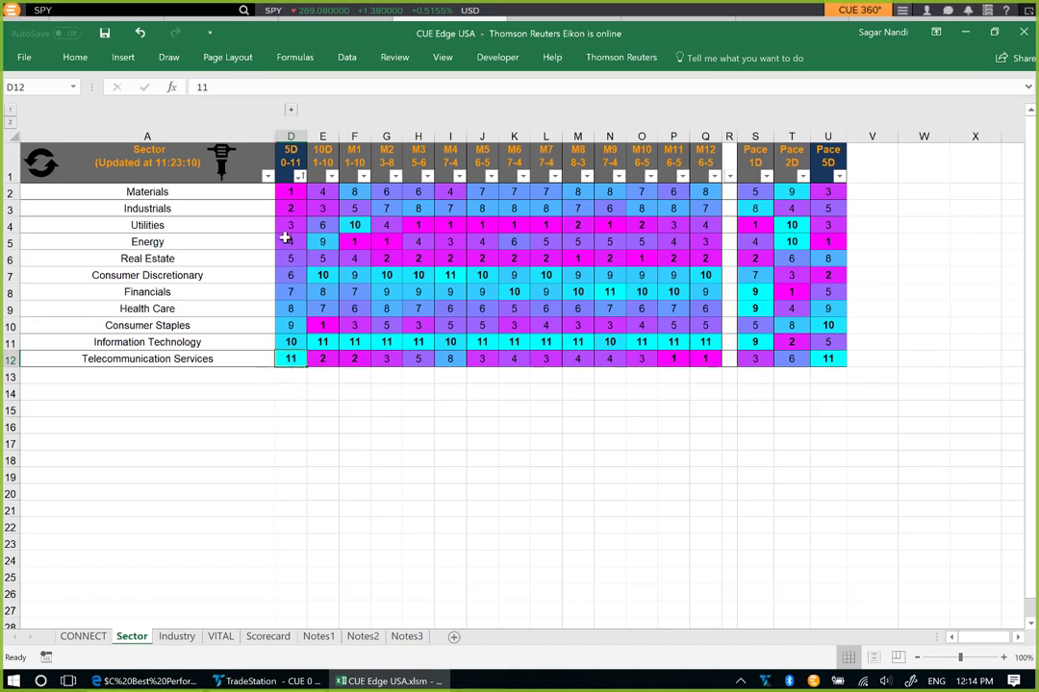
{"action": "left_click_drag", "start_coordinate": [291, 193], "coordinate": [299, 360]}
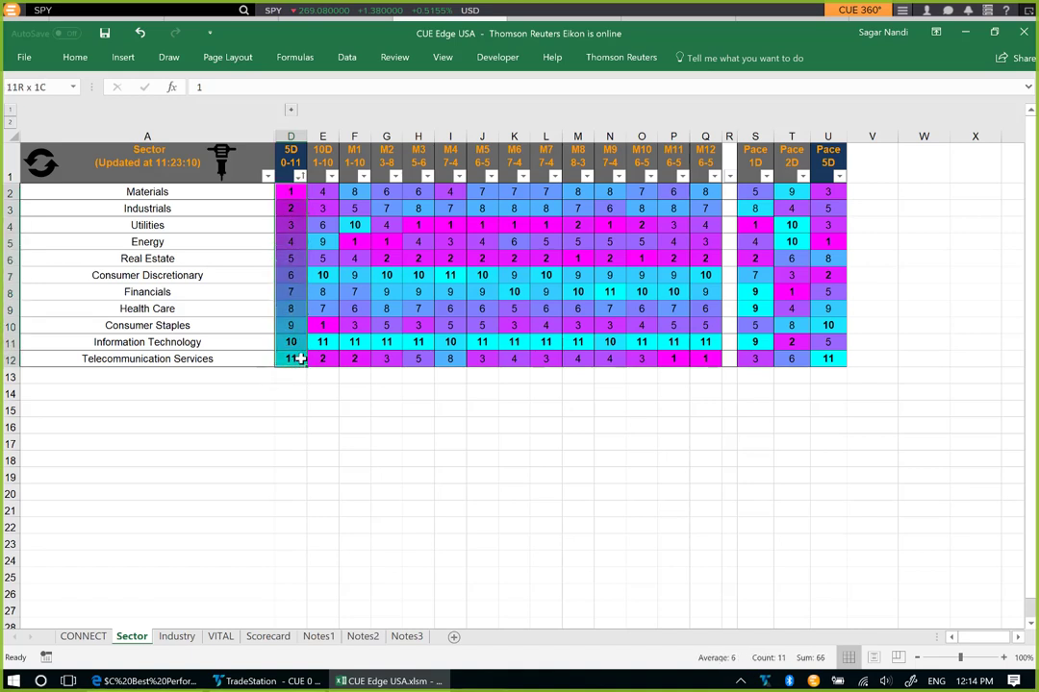
{"action": "left_click", "coordinate": [285, 192]}
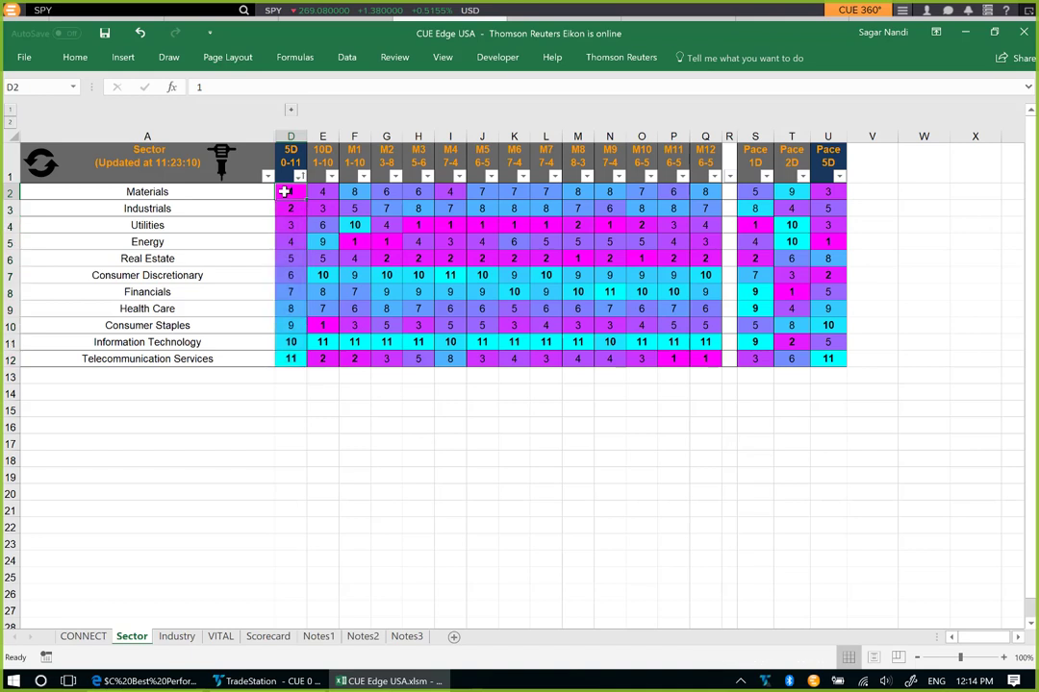
{"action": "left_click", "coordinate": [292, 359]}
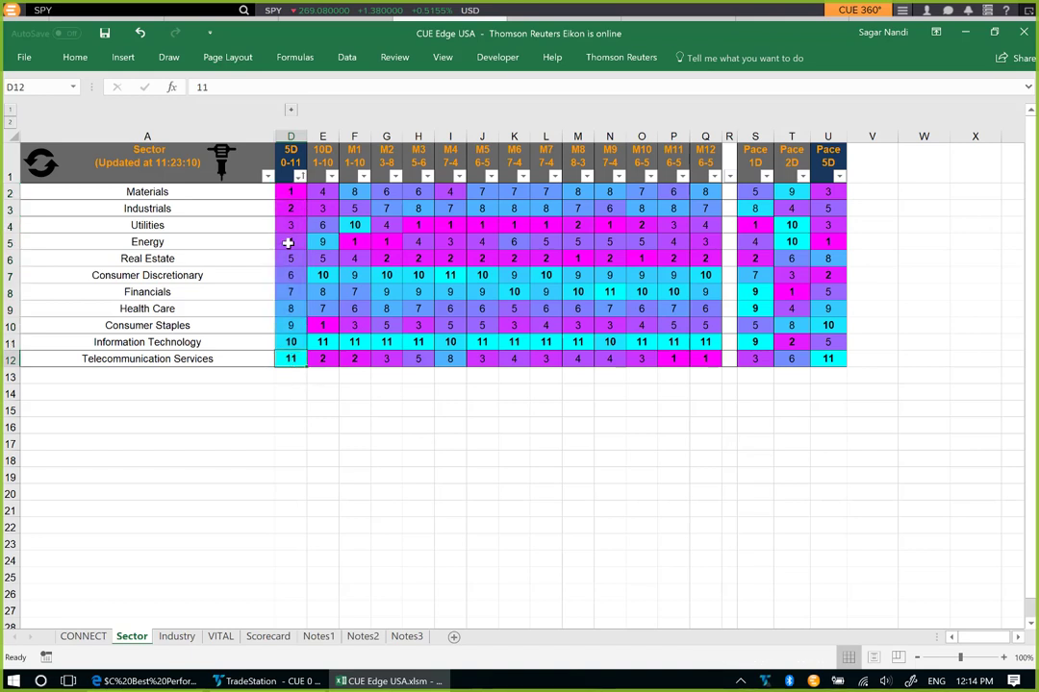
{"action": "left_click_drag", "start_coordinate": [288, 191], "coordinate": [299, 364]}
{"action": "left_click", "coordinate": [311, 437]}
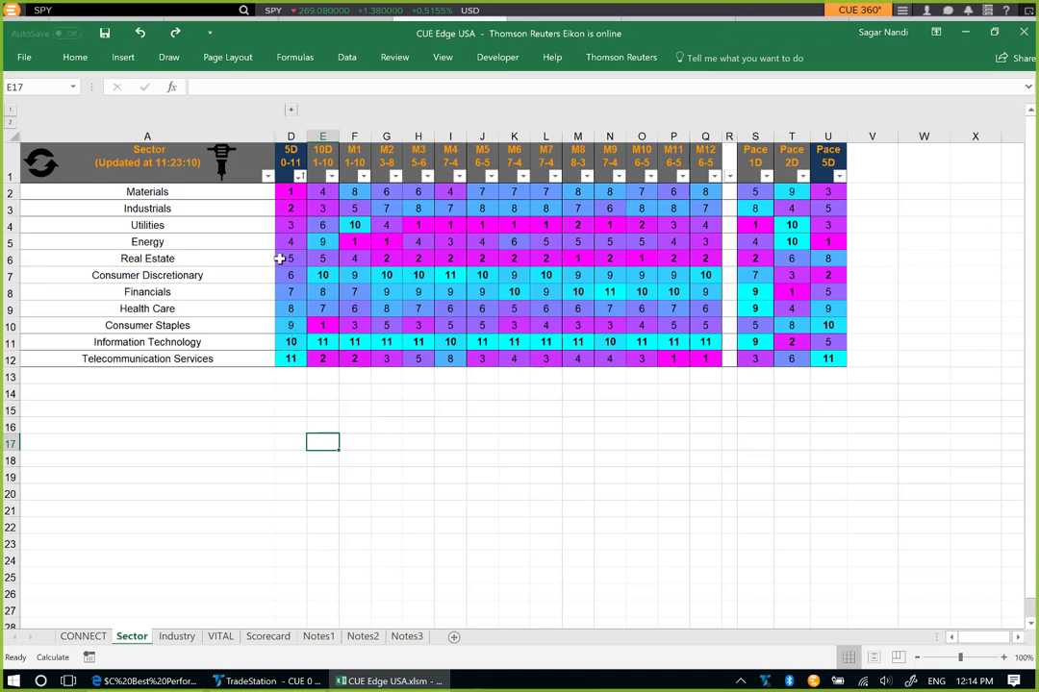
- Check the three lowest and three highest 5D sector ranks, and trace Telecommunication Services' ranks from M12 to 5D
{"action": "left_click", "coordinate": [293, 195]}
{"action": "left_click", "coordinate": [294, 207]}
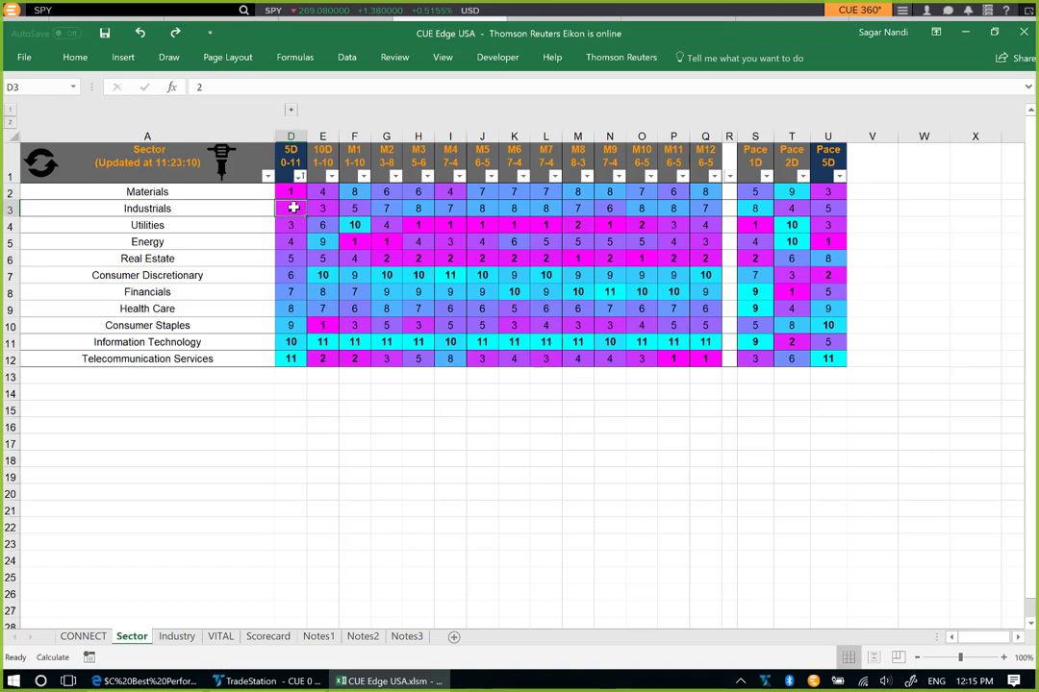
{"action": "left_click", "coordinate": [294, 225]}
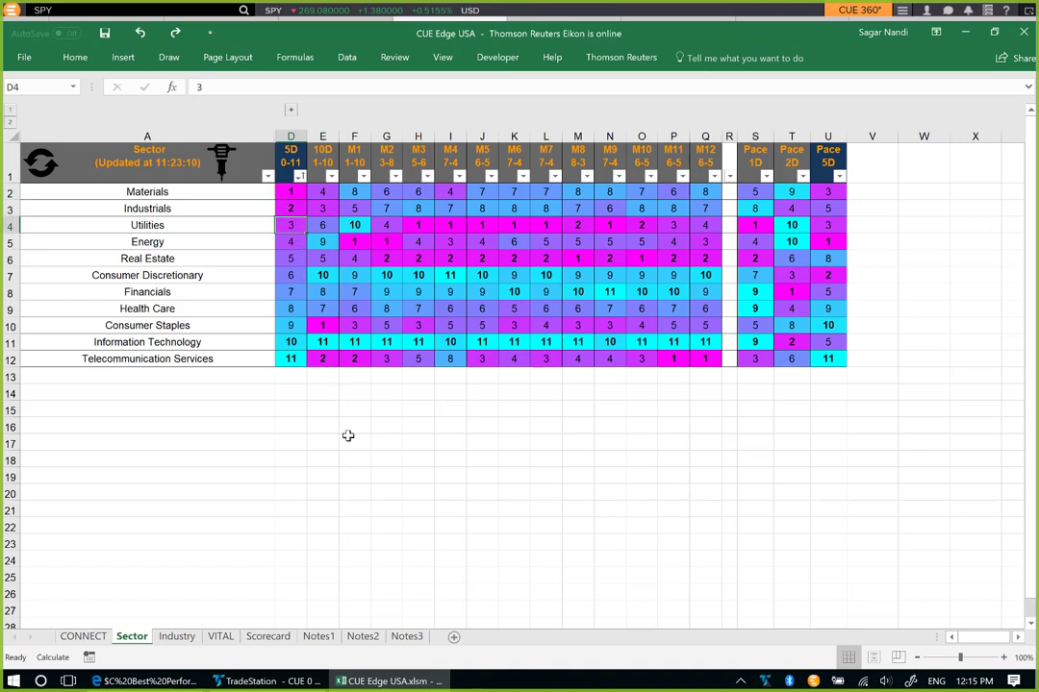
{"action": "left_click", "coordinate": [293, 360]}
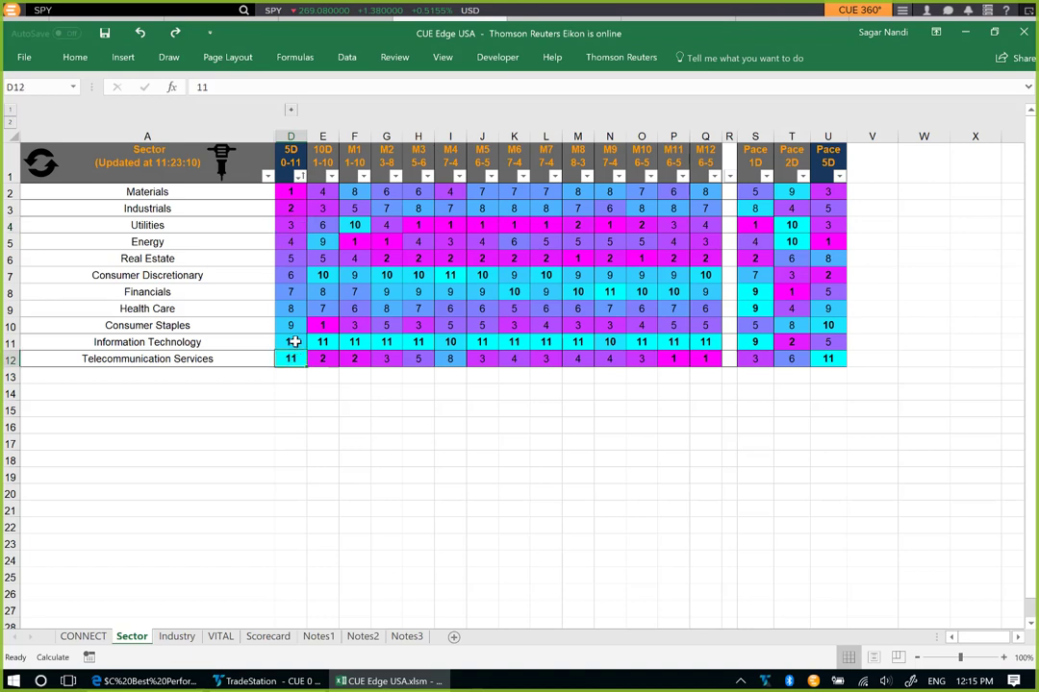
{"action": "left_click", "coordinate": [290, 341]}
{"action": "left_click", "coordinate": [289, 326]}
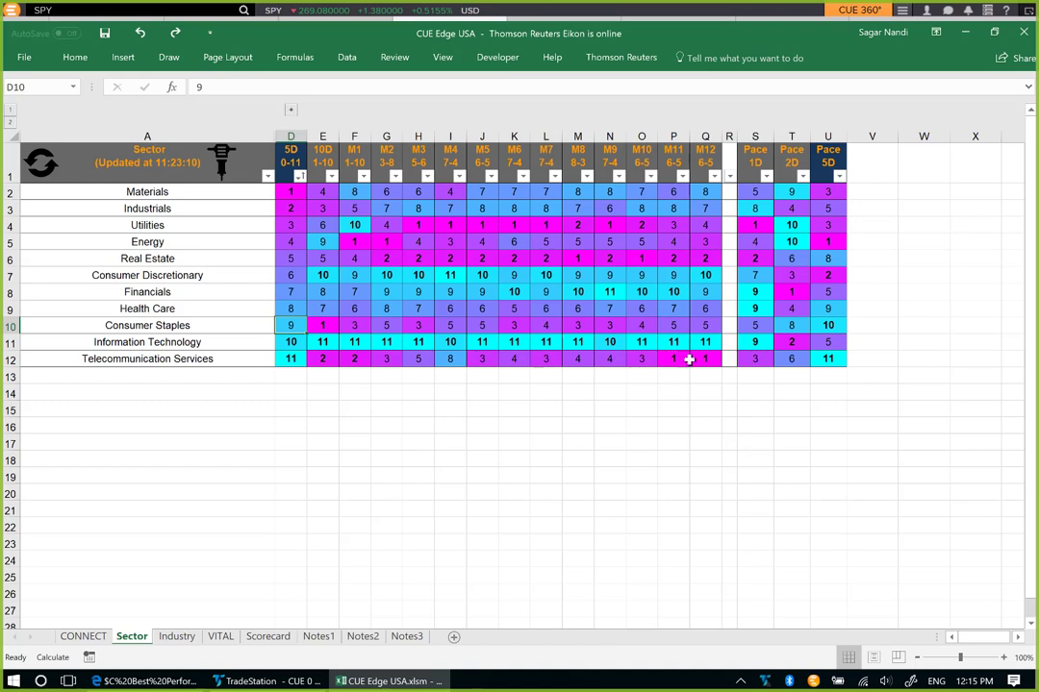
{"action": "left_click_drag", "start_coordinate": [711, 359], "coordinate": [286, 362]}
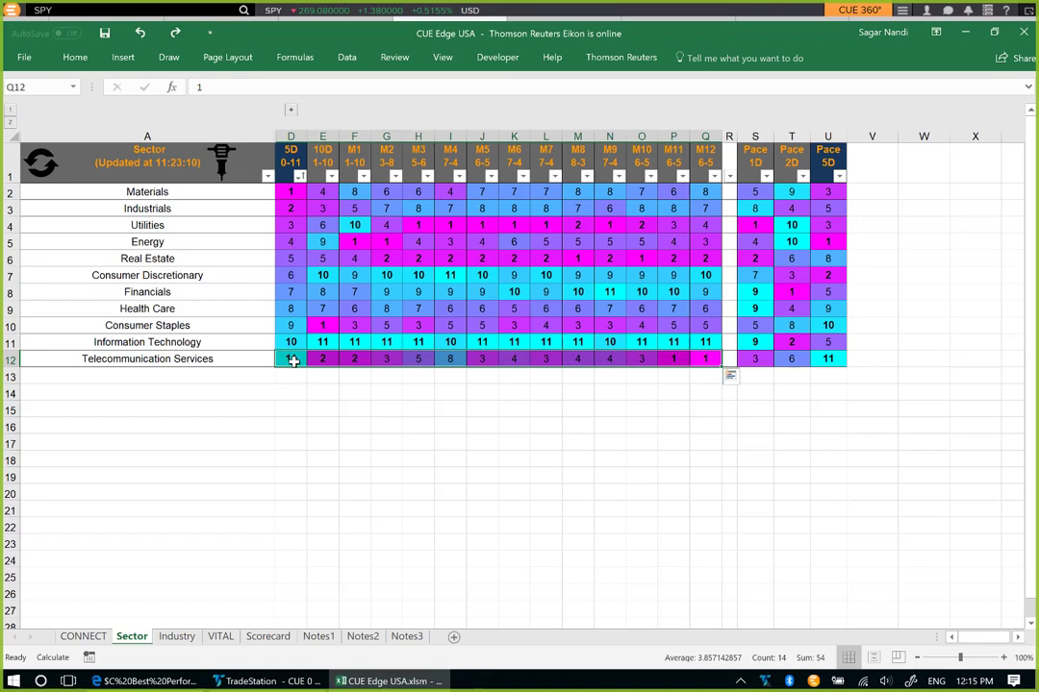
{"action": "left_click", "coordinate": [294, 361]}
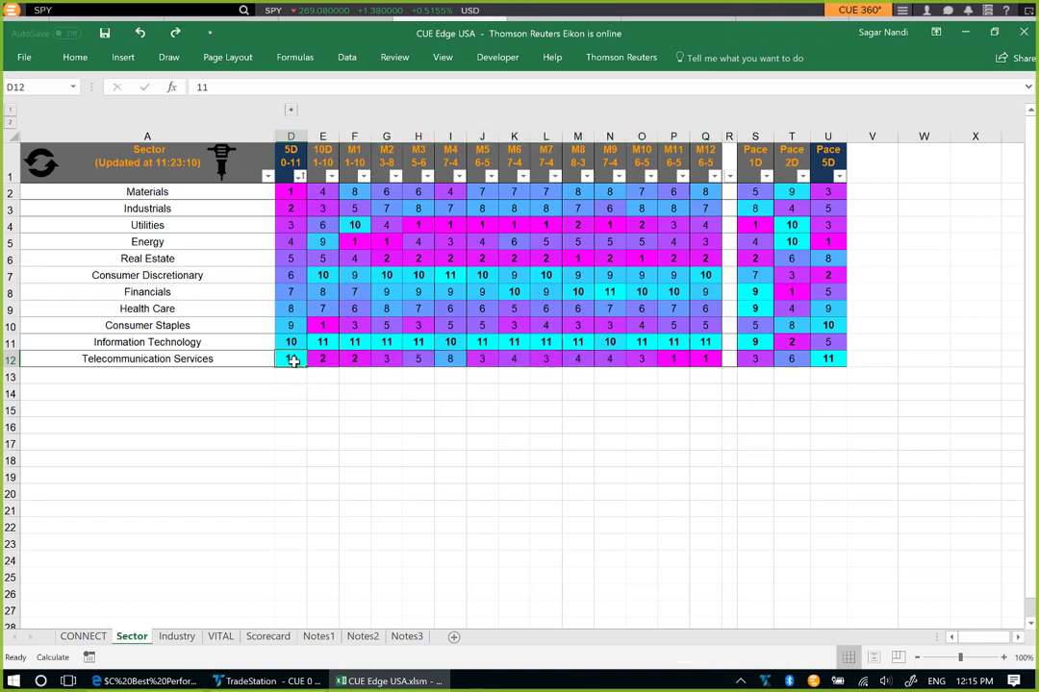
- Sort the industries on the Industry sheet by their 5D rank from largest to smallest
{"action": "left_click", "coordinate": [179, 638]}
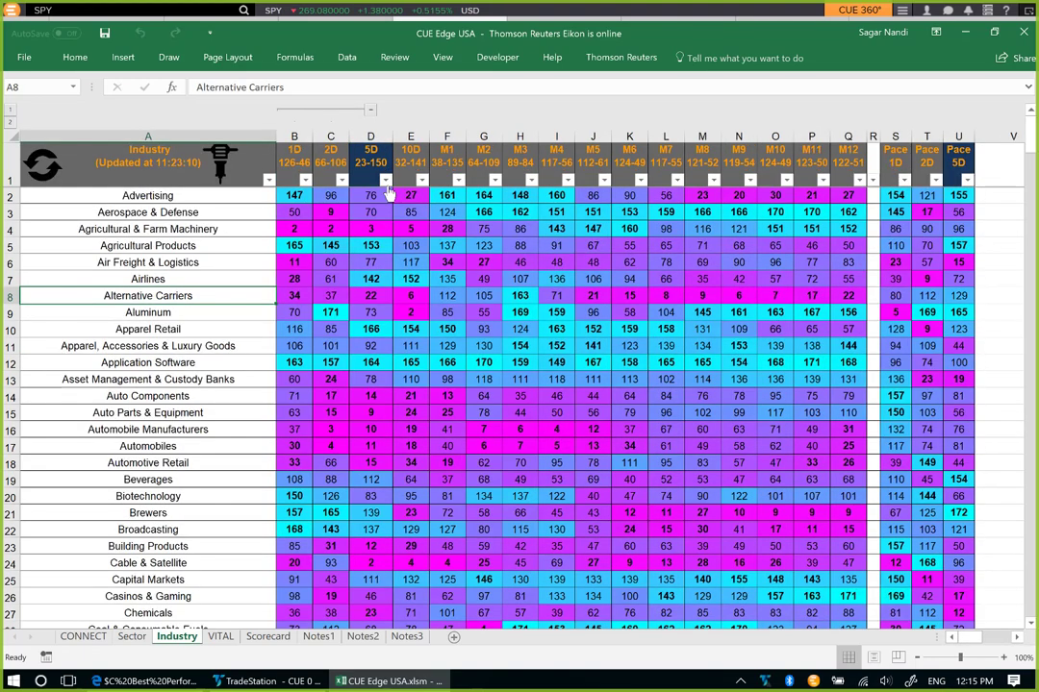
{"action": "left_click", "coordinate": [386, 182]}
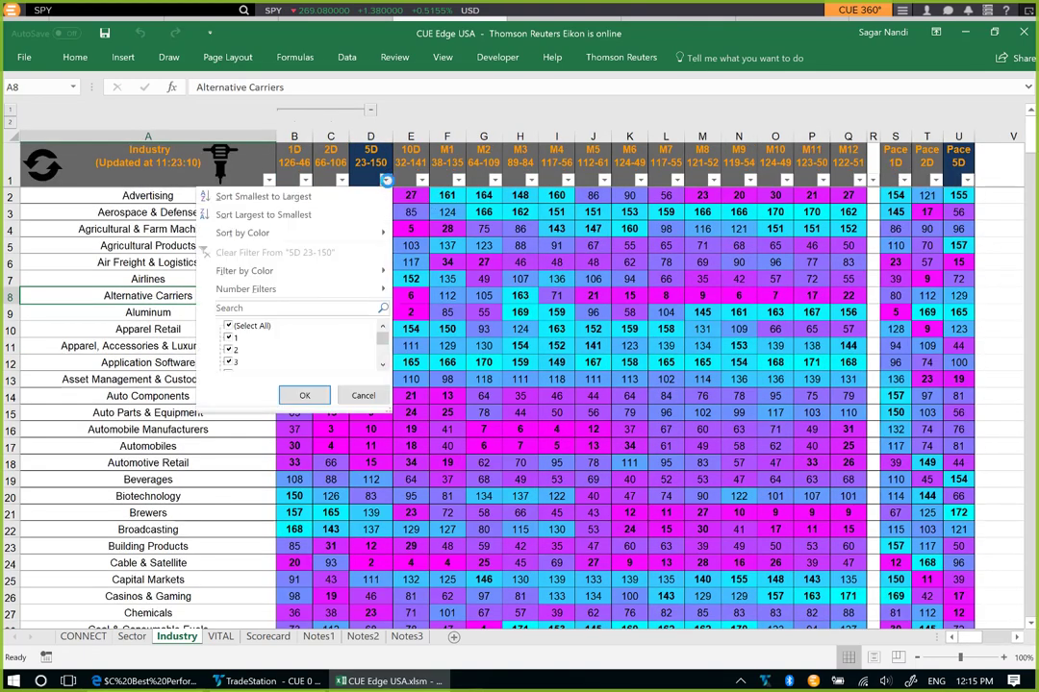
{"action": "left_click", "coordinate": [337, 220]}
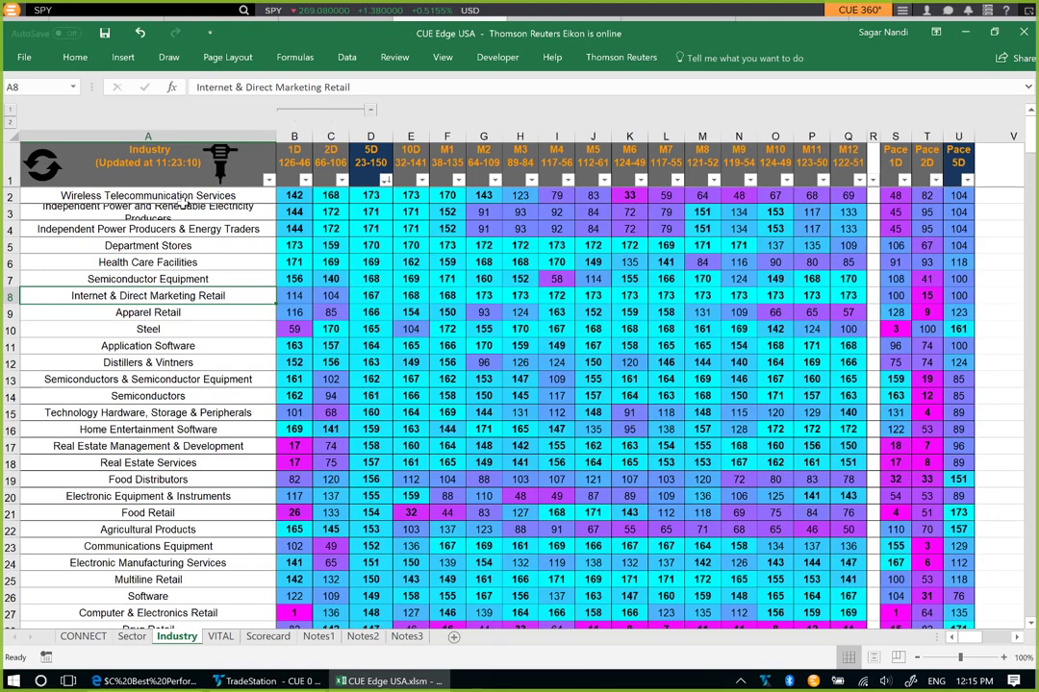
- Examine how Wireless Telecommunication Services' rank develops across the monthly columns and the 2D and 1D columns
{"action": "left_click", "coordinate": [126, 197]}
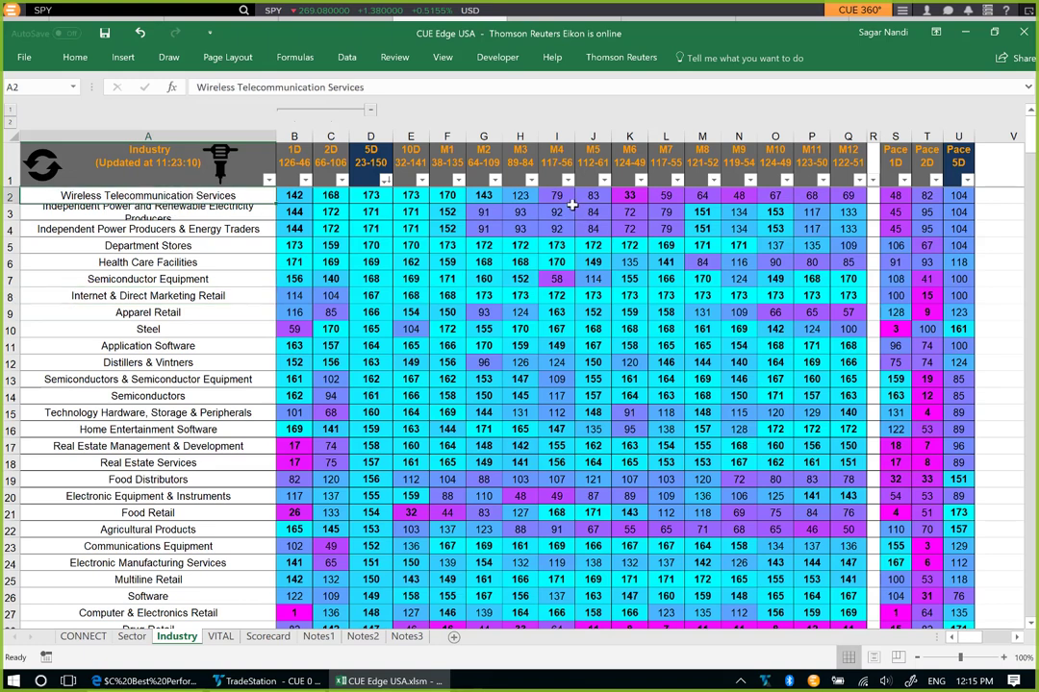
{"action": "left_click_drag", "start_coordinate": [564, 197], "coordinate": [779, 187]}
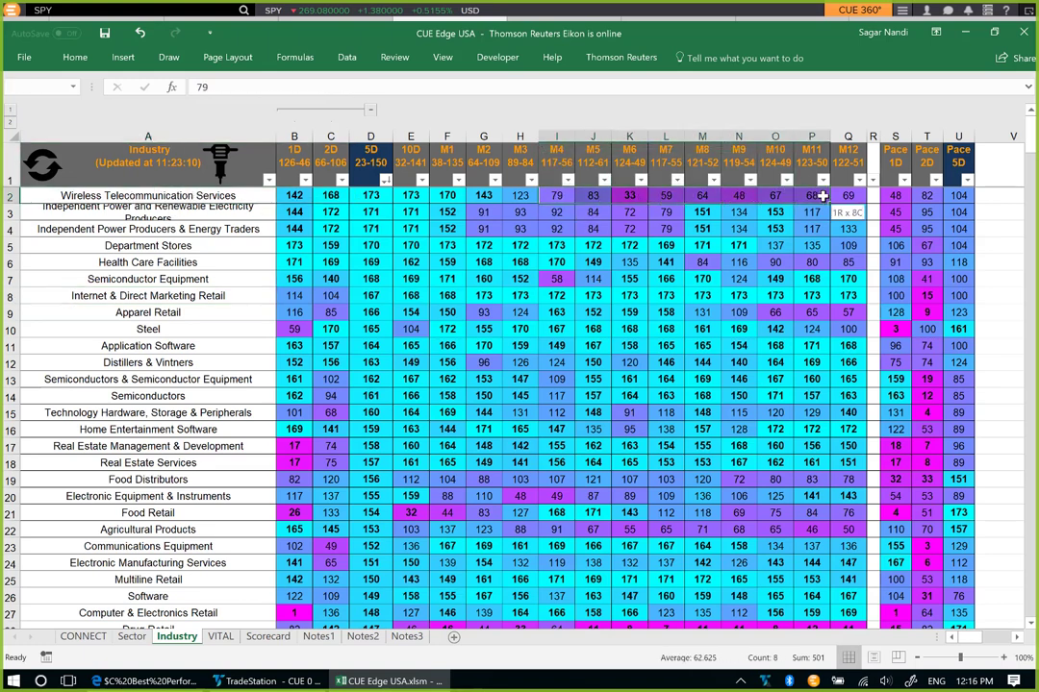
{"action": "left_click", "coordinate": [468, 195]}
{"action": "left_click_drag", "start_coordinate": [467, 195], "coordinate": [341, 195]}
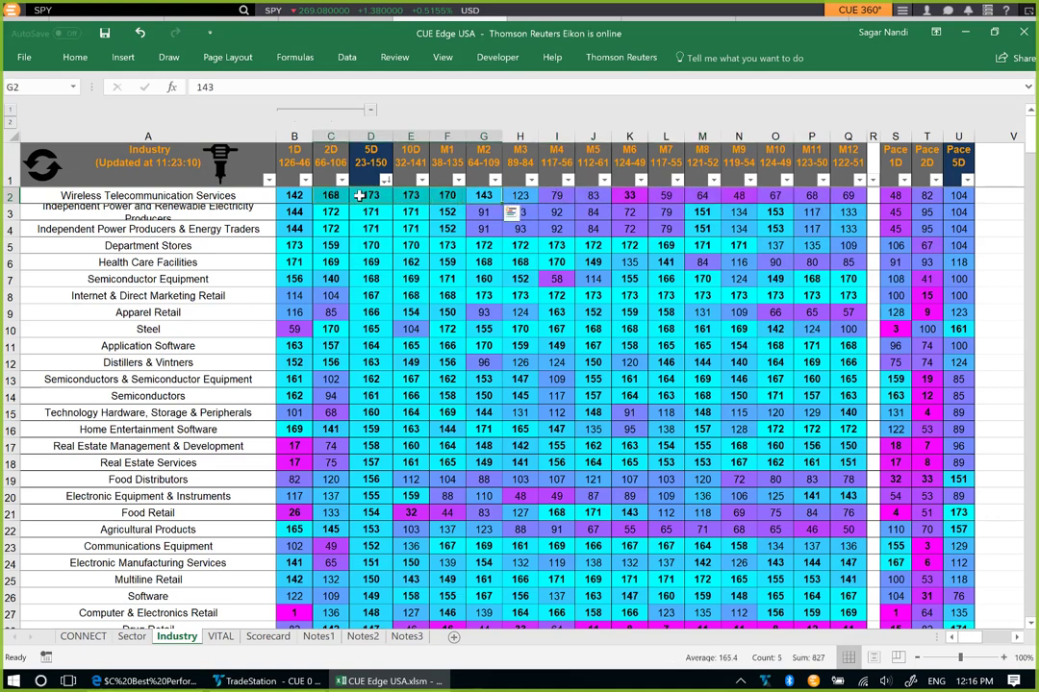
{"action": "left_click", "coordinate": [336, 196]}
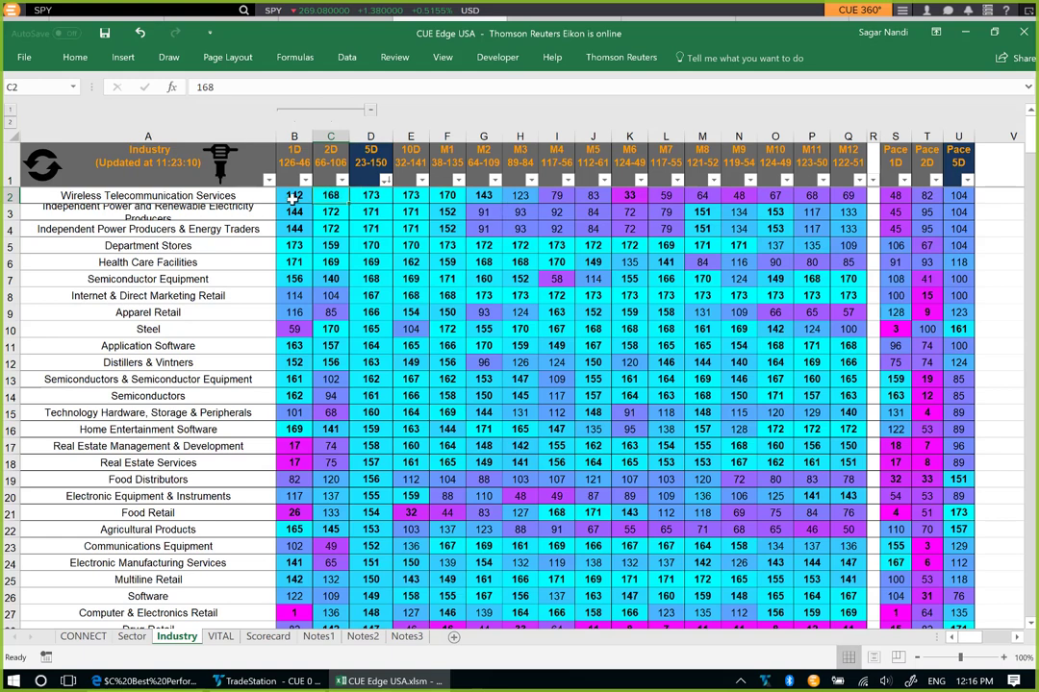
{"action": "left_click", "coordinate": [292, 197]}
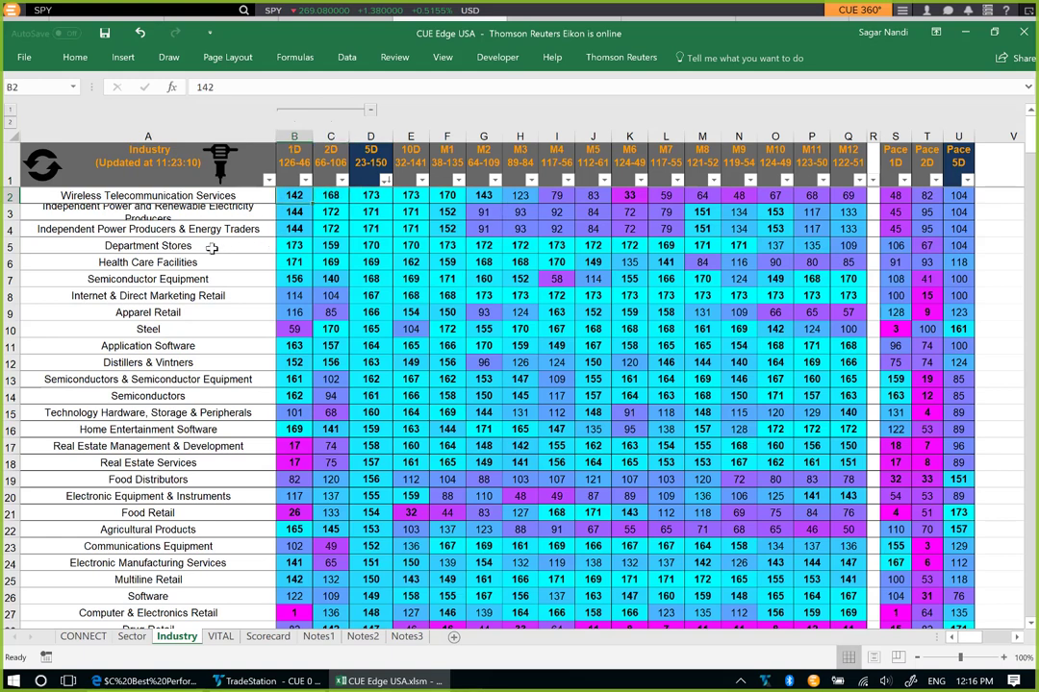
- Compare the monthly and 5D ranks of the two Independent Power Producers industries in rows 3 and 4
{"action": "left_click", "coordinate": [153, 212]}
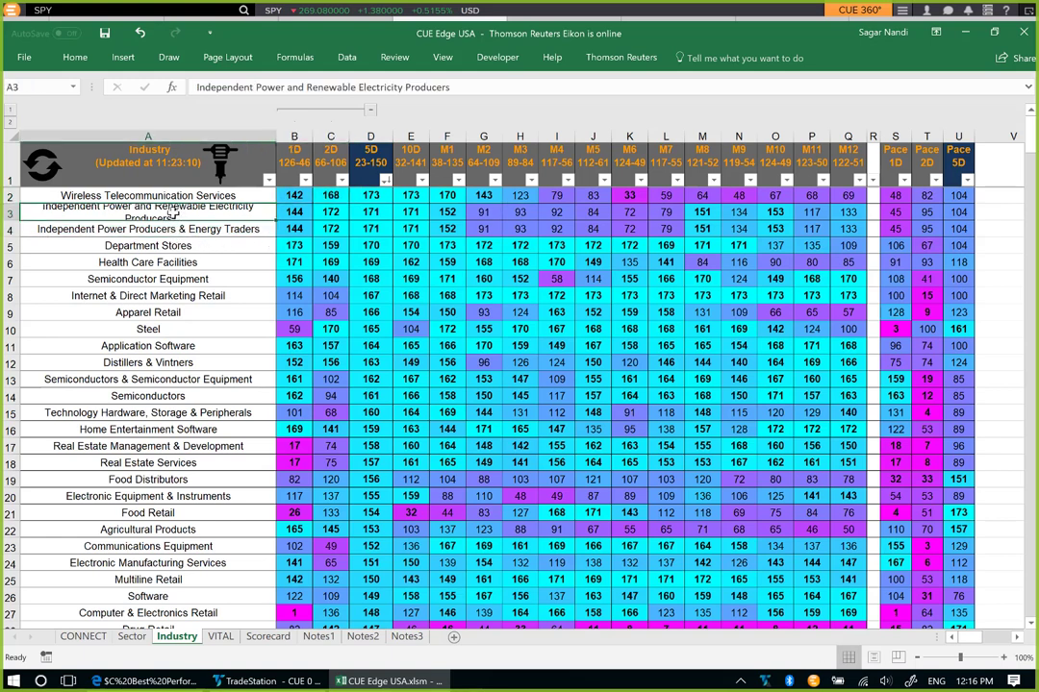
{"action": "left_click_drag", "start_coordinate": [173, 213], "coordinate": [204, 227]}
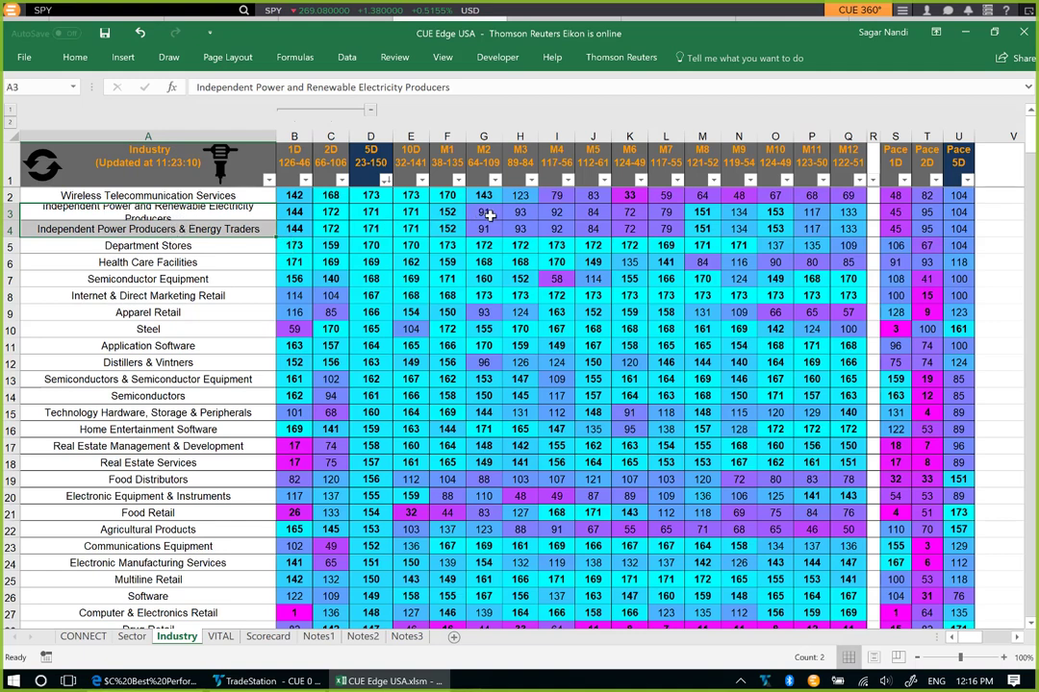
{"action": "left_click_drag", "start_coordinate": [484, 214], "coordinate": [665, 227]}
{"action": "left_click_drag", "start_coordinate": [447, 212], "coordinate": [367, 228]}
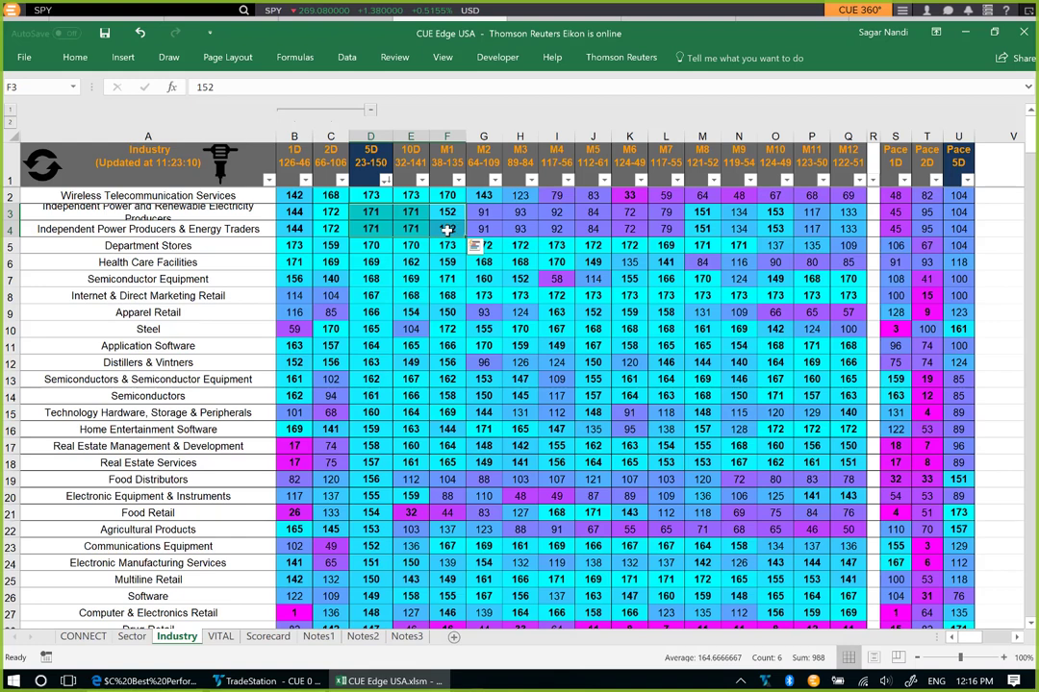
{"action": "left_click", "coordinate": [480, 213]}
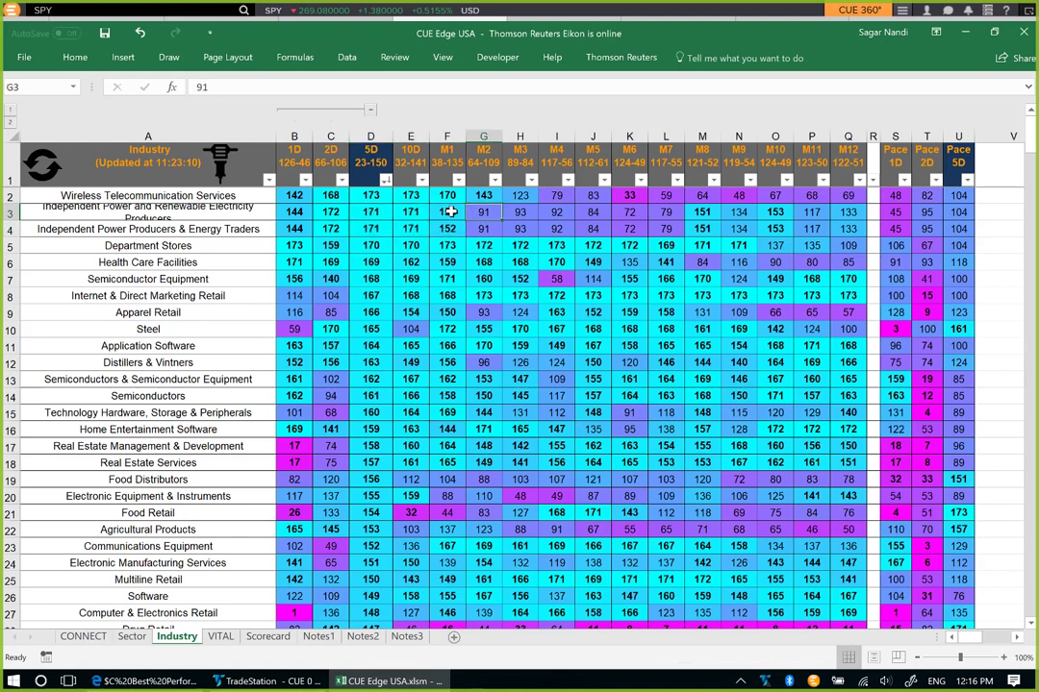
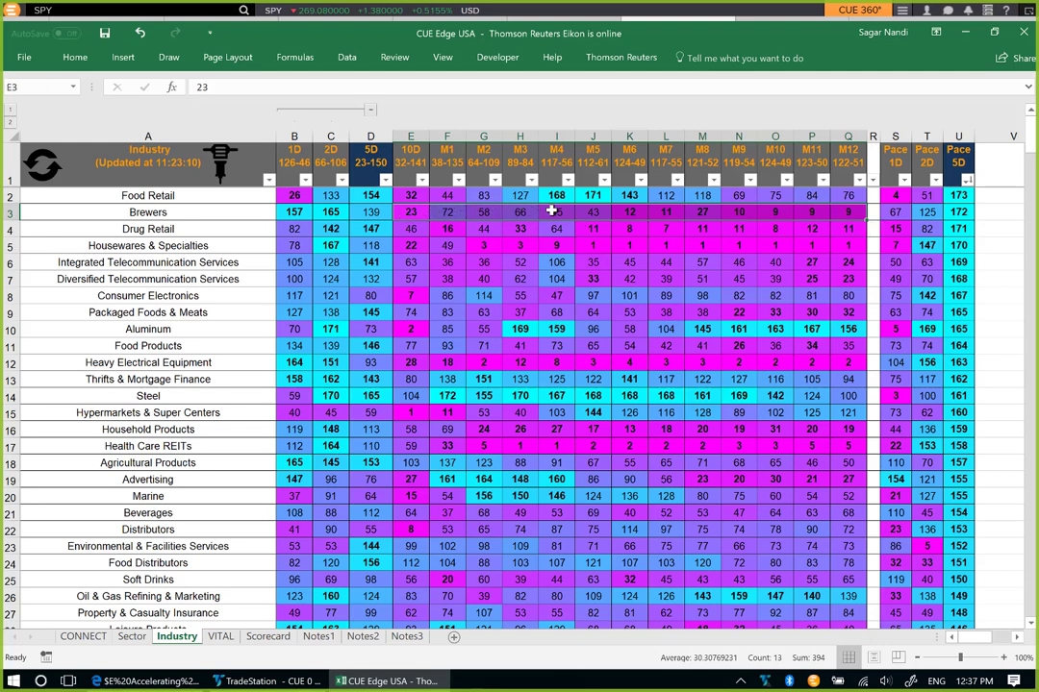
- Drill down from the Brewers industry, after checking its 5D to 1D ranks, and calculate its stocks' data on the VITAL sheet
{"action": "left_click_drag", "start_coordinate": [380, 213], "coordinate": [298, 213]}
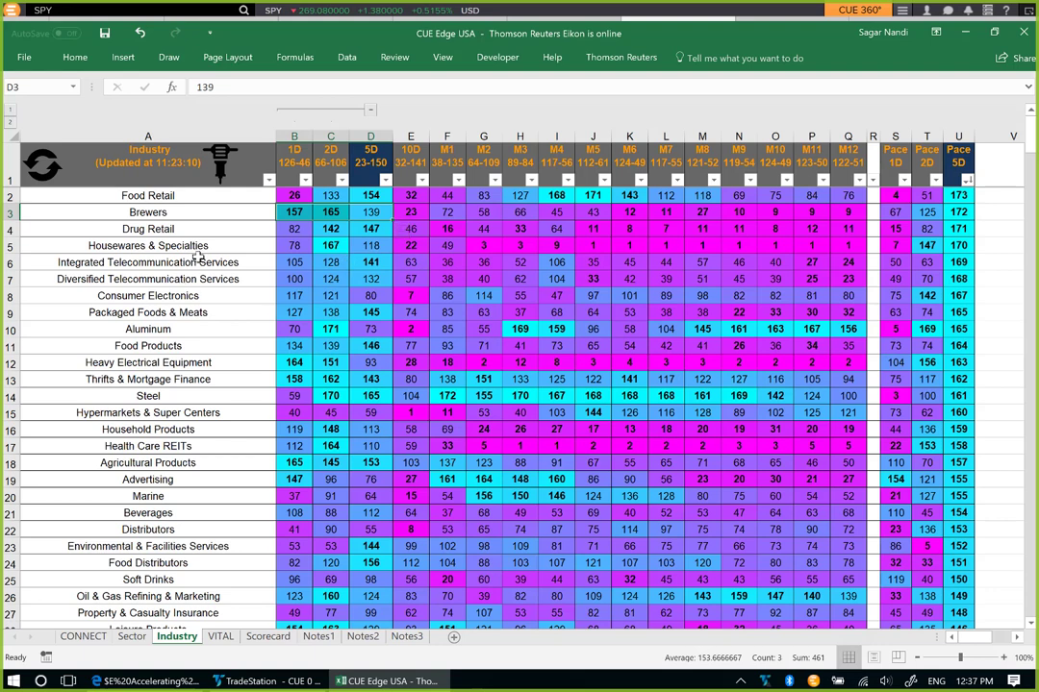
{"action": "left_click", "coordinate": [216, 173]}
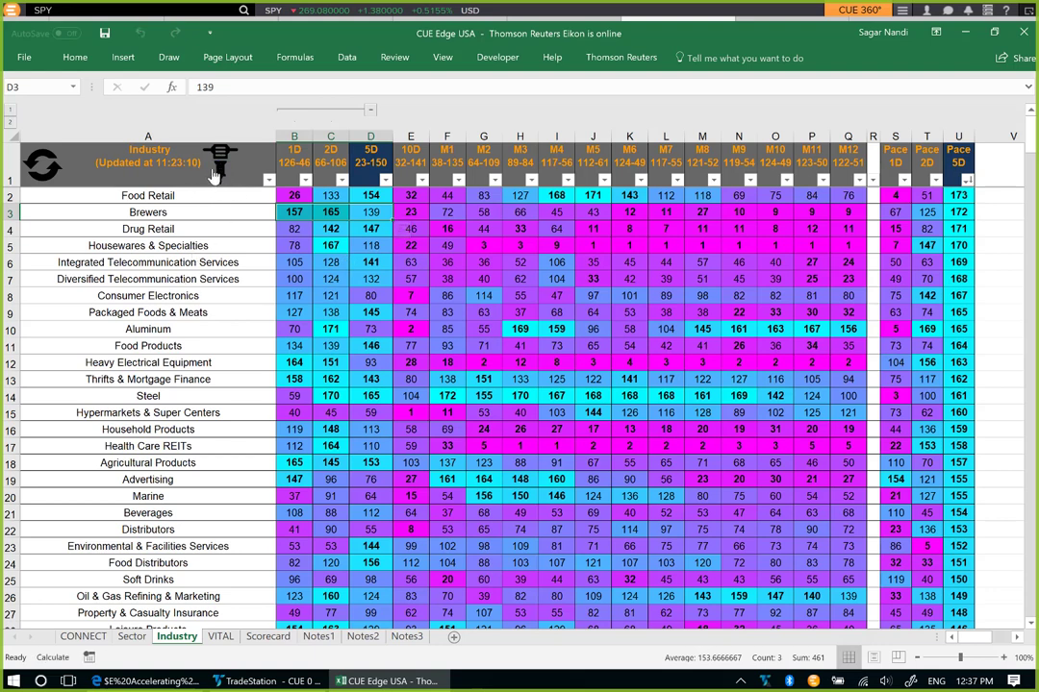
{"action": "left_click", "coordinate": [168, 214]}
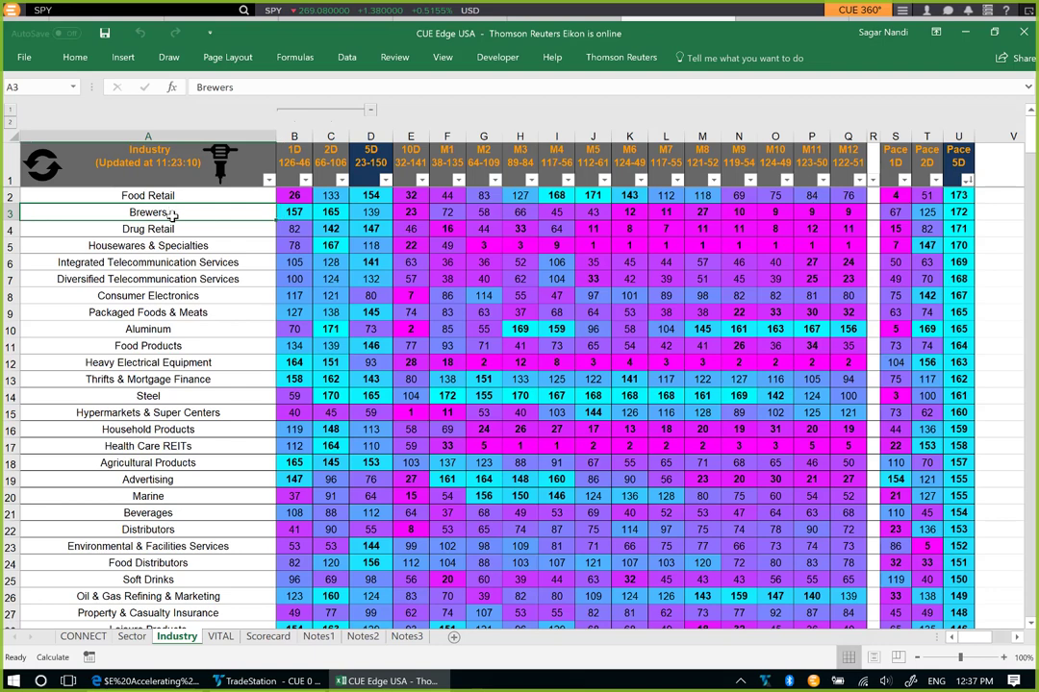
{"action": "left_click", "coordinate": [219, 637]}
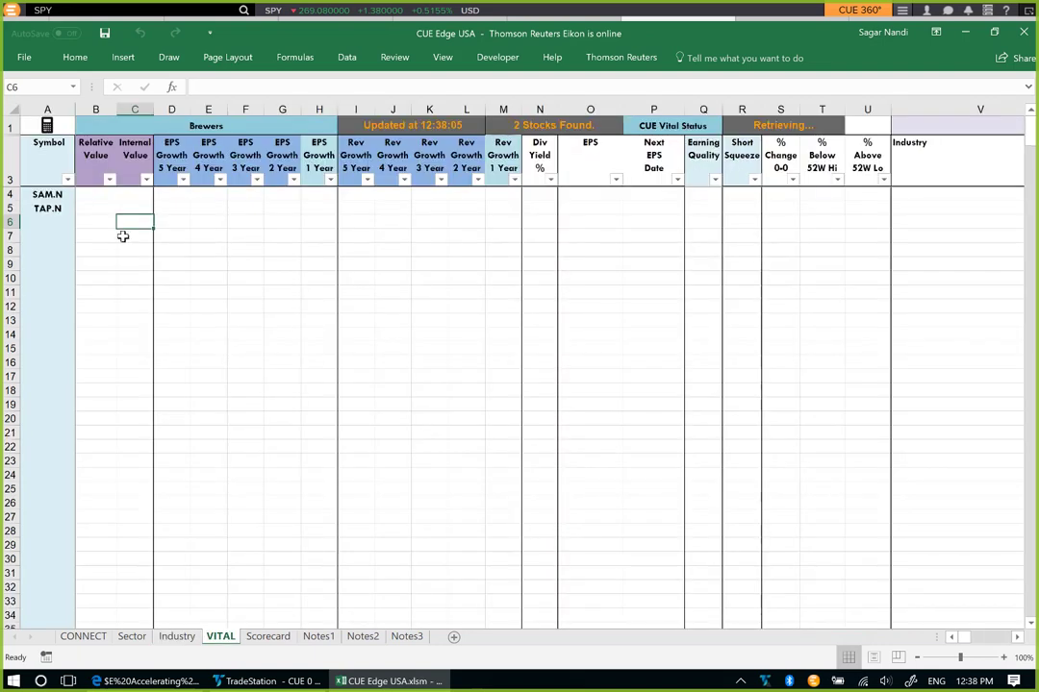
{"action": "left_click", "coordinate": [46, 125]}
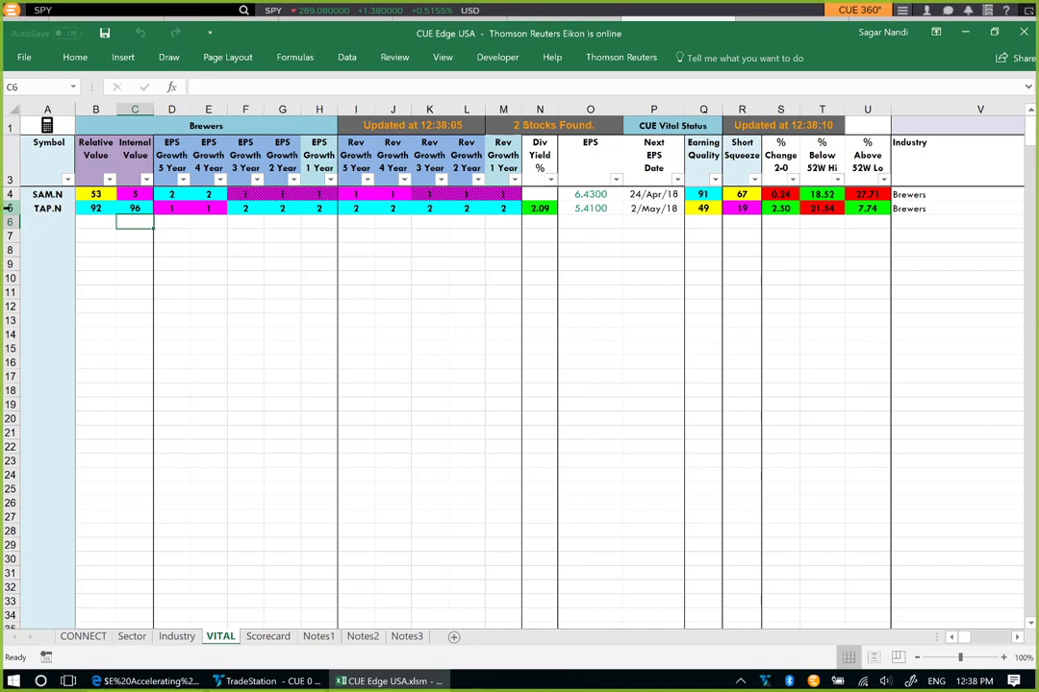
- Examine TAP.N's row on the VITAL sheet, including relative value, internal value, growth ranks and dividend yield
{"action": "left_click", "coordinate": [8, 208]}
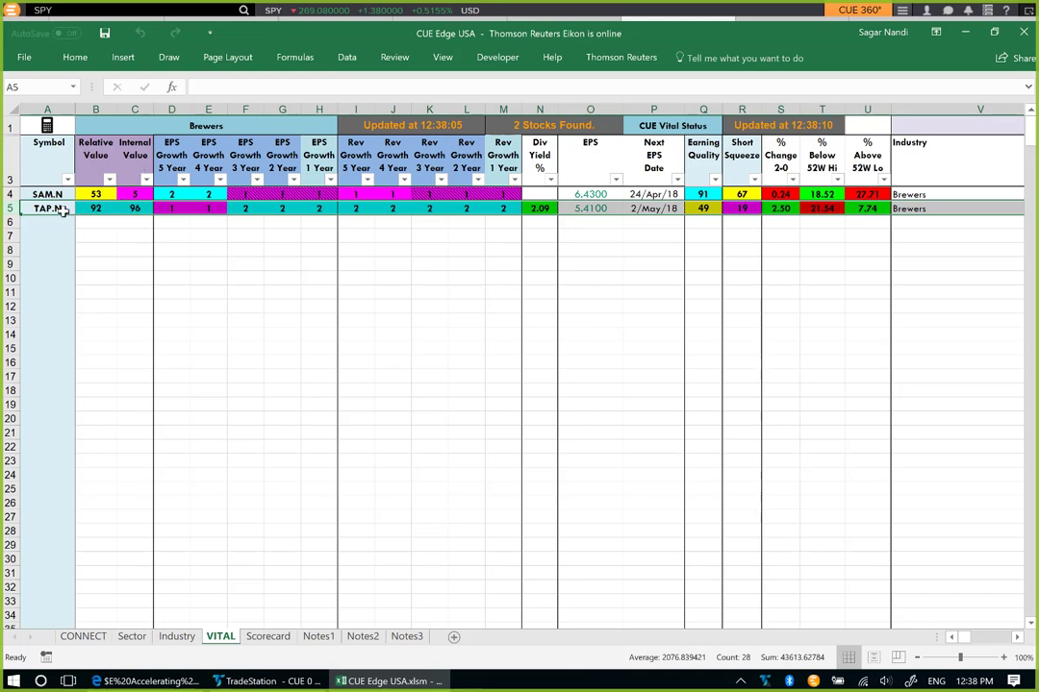
{"action": "left_click", "coordinate": [94, 208]}
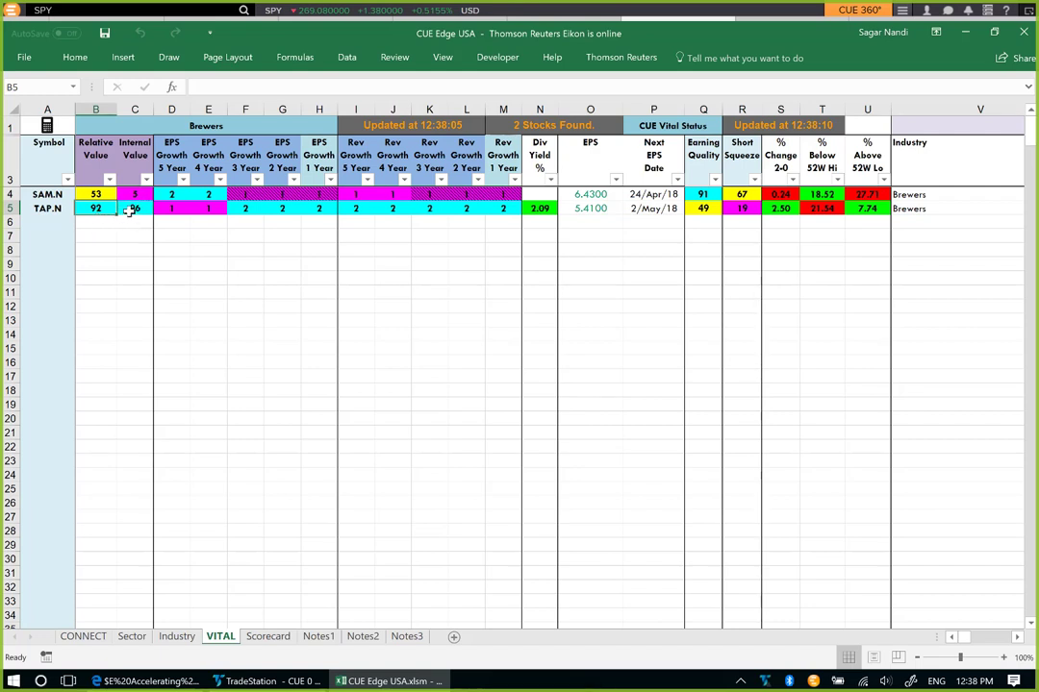
{"action": "left_click", "coordinate": [9, 207]}
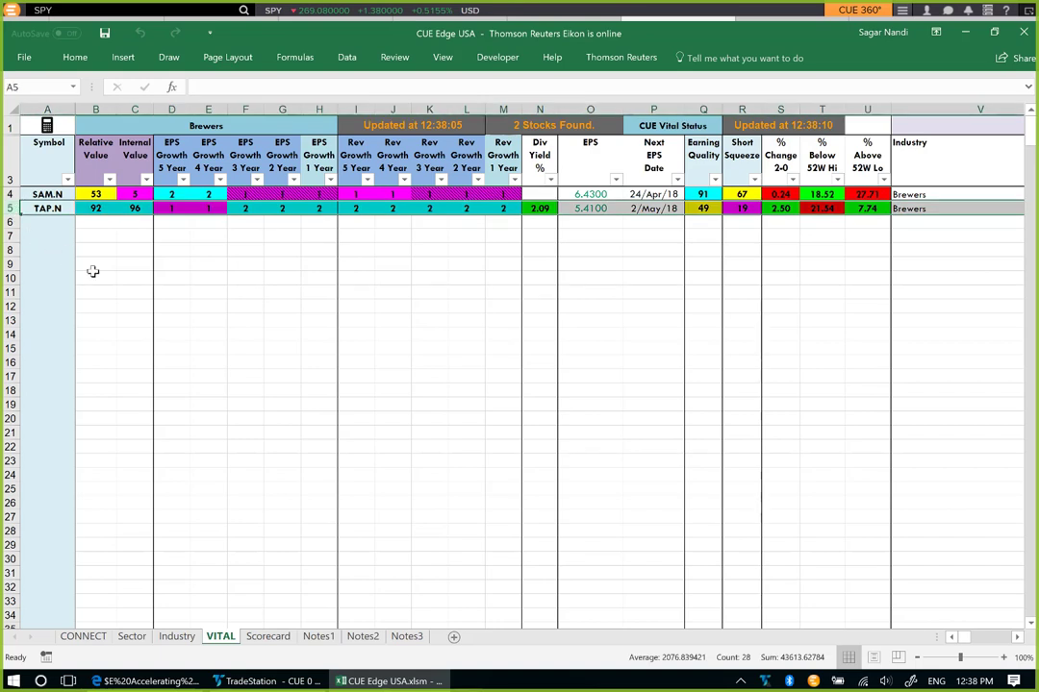
{"action": "left_click", "coordinate": [538, 209]}
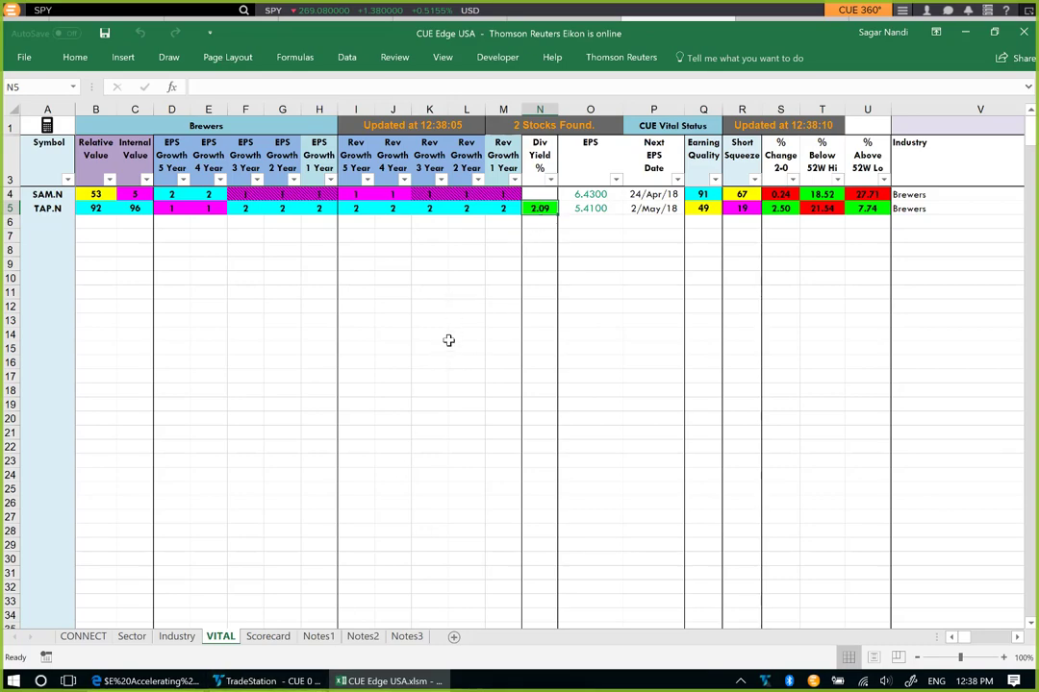
- Switch to TradeStation and draw arrows on the TAP weekly chart marking the February drop, the dashed support line and the rebound above it
{"action": "left_click", "coordinate": [254, 681]}
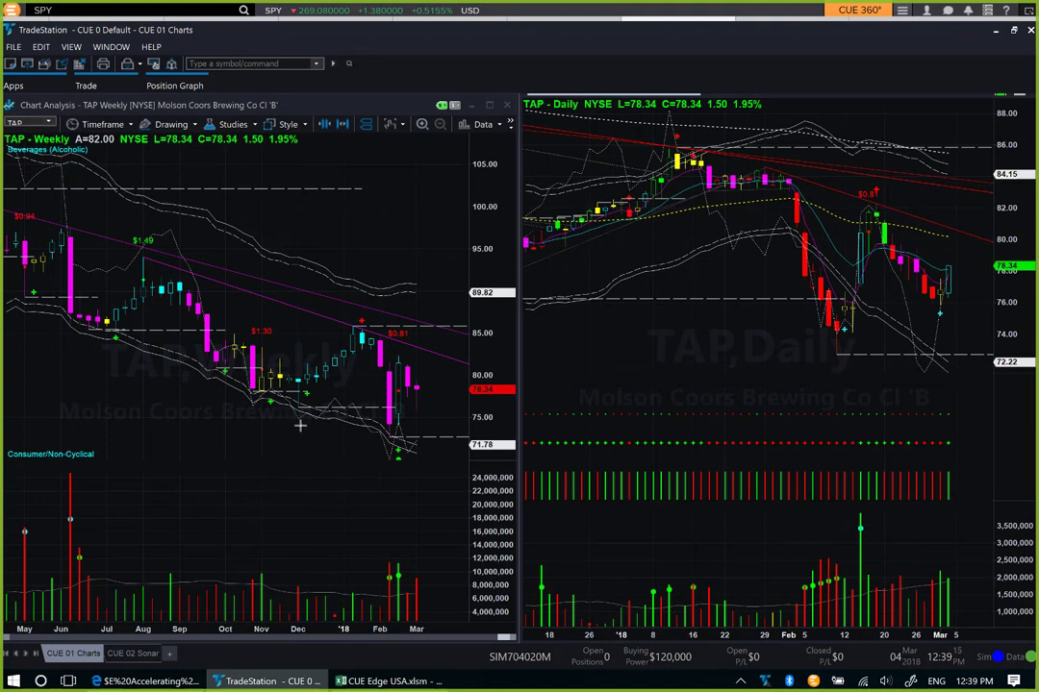
{"action": "left_click_drag", "start_coordinate": [365, 362], "coordinate": [382, 408]}
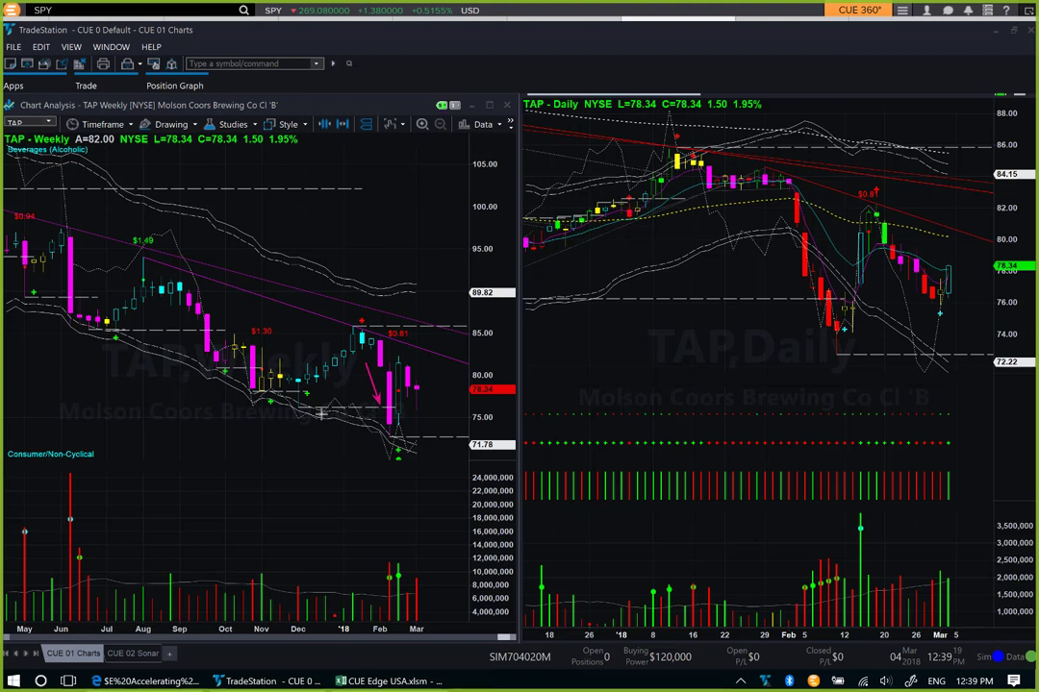
{"action": "left_click_drag", "start_coordinate": [307, 412], "coordinate": [380, 411]}
{"action": "left_click_drag", "start_coordinate": [376, 417], "coordinate": [387, 429]}
{"action": "mouse_move", "coordinate": [373, 481]}
{"action": "left_mouse_down"}
{"action": "mouse_move", "coordinate": [389, 452]}
{"action": "mouse_move", "coordinate": [395, 465]}
{"action": "mouse_move", "coordinate": [403, 420]}
{"action": "mouse_move", "coordinate": [464, 409]}
{"action": "left_mouse_up"}
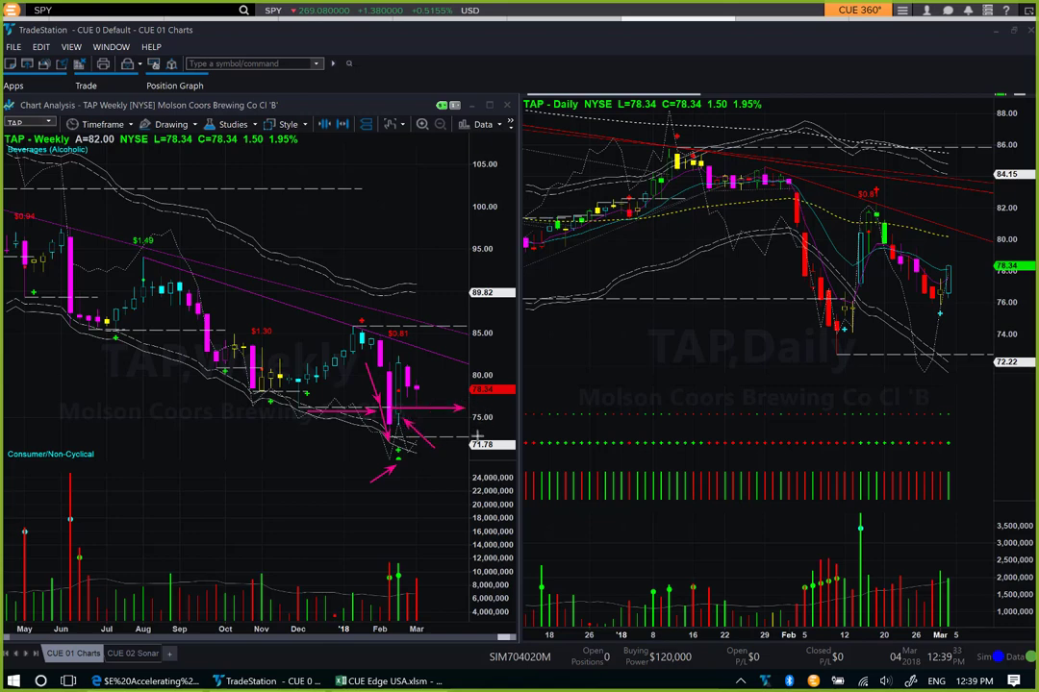
- Add arrows around the most recent TAP weekly candles, marking the bounce off support and the latest bar
{"action": "left_click_drag", "start_coordinate": [406, 439], "coordinate": [440, 405]}
{"action": "left_click_drag", "start_coordinate": [446, 363], "coordinate": [415, 388]}
{"action": "left_click_drag", "start_coordinate": [434, 437], "coordinate": [414, 418]}
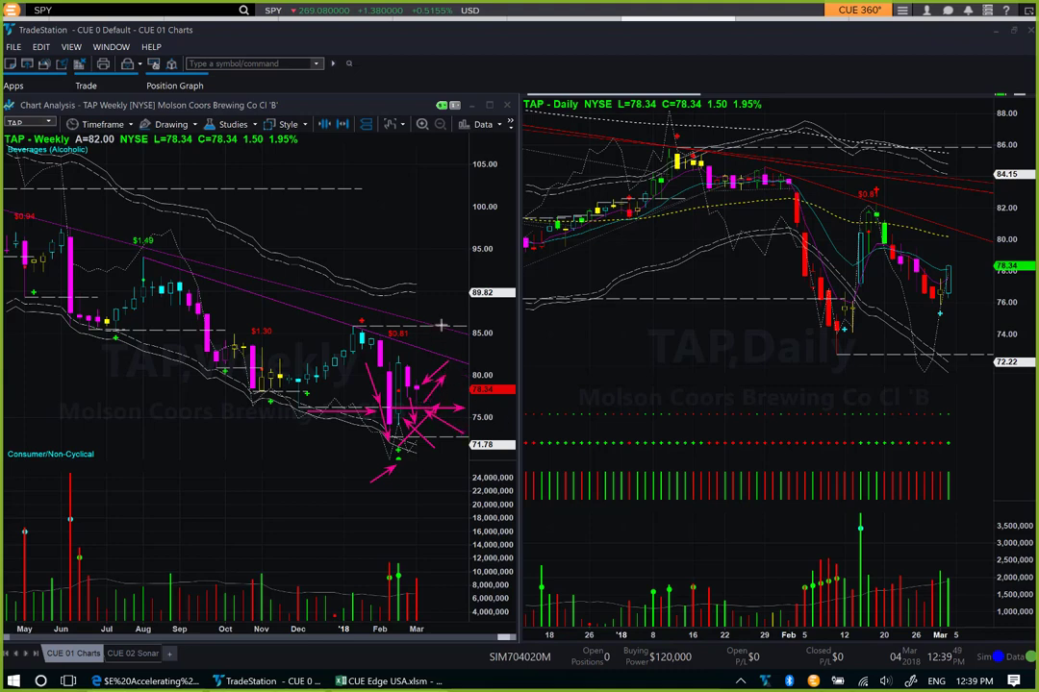
{"action": "left_click_drag", "start_coordinate": [444, 302], "coordinate": [420, 375]}
- Draw arrows marking the February low, swing high, pullback and latest candle on the TAP daily chart, plus one at the last weekly candle
{"action": "left_click_drag", "start_coordinate": [789, 285], "coordinate": [886, 299]}
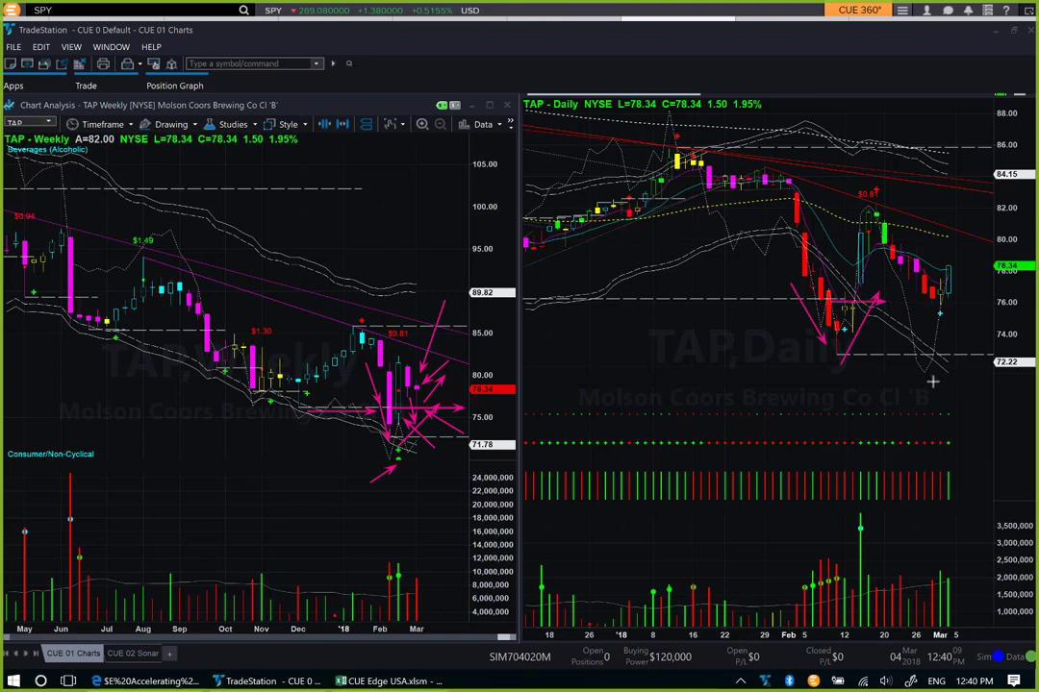
{"action": "left_click_drag", "start_coordinate": [823, 136], "coordinate": [863, 208]}
{"action": "left_click_drag", "start_coordinate": [880, 250], "coordinate": [938, 333]}
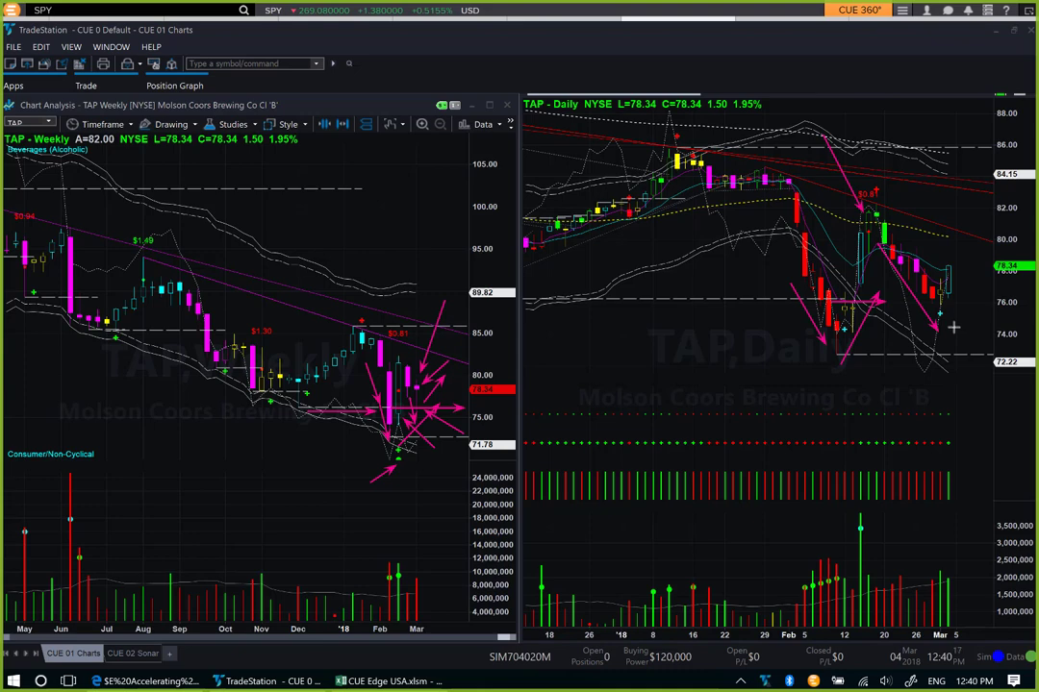
{"action": "mouse_move", "coordinate": [866, 371]}
{"action": "left_mouse_down"}
{"action": "mouse_move", "coordinate": [957, 301]}
{"action": "mouse_move", "coordinate": [960, 285]}
{"action": "left_mouse_up"}
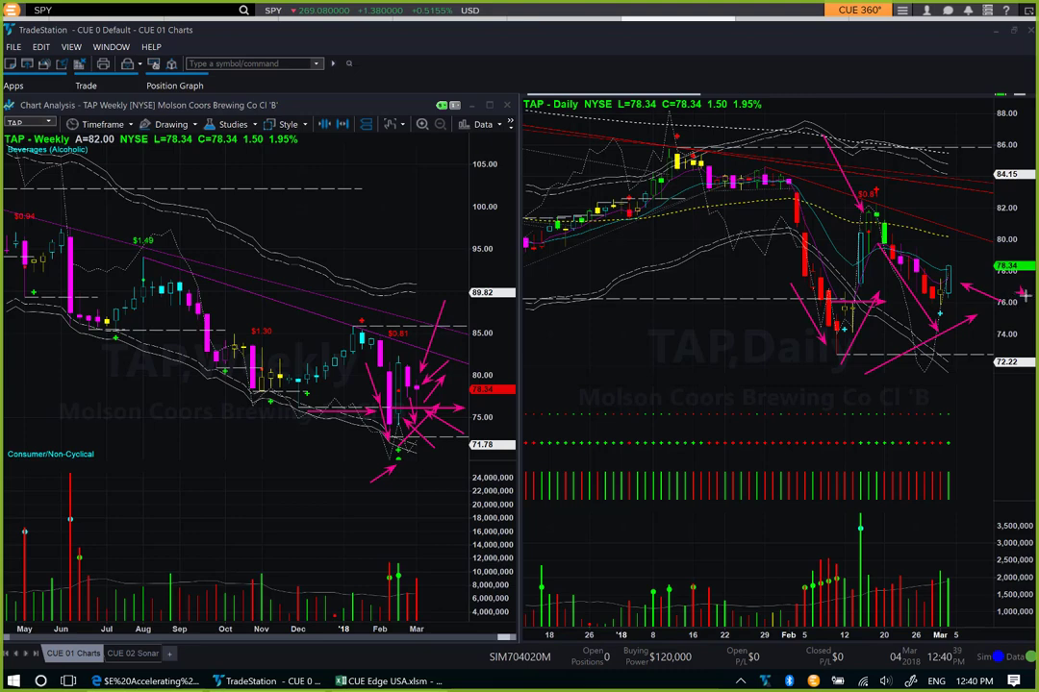
{"action": "left_click_drag", "start_coordinate": [1011, 285], "coordinate": [958, 275]}
{"action": "left_click_drag", "start_coordinate": [408, 306], "coordinate": [419, 370]}
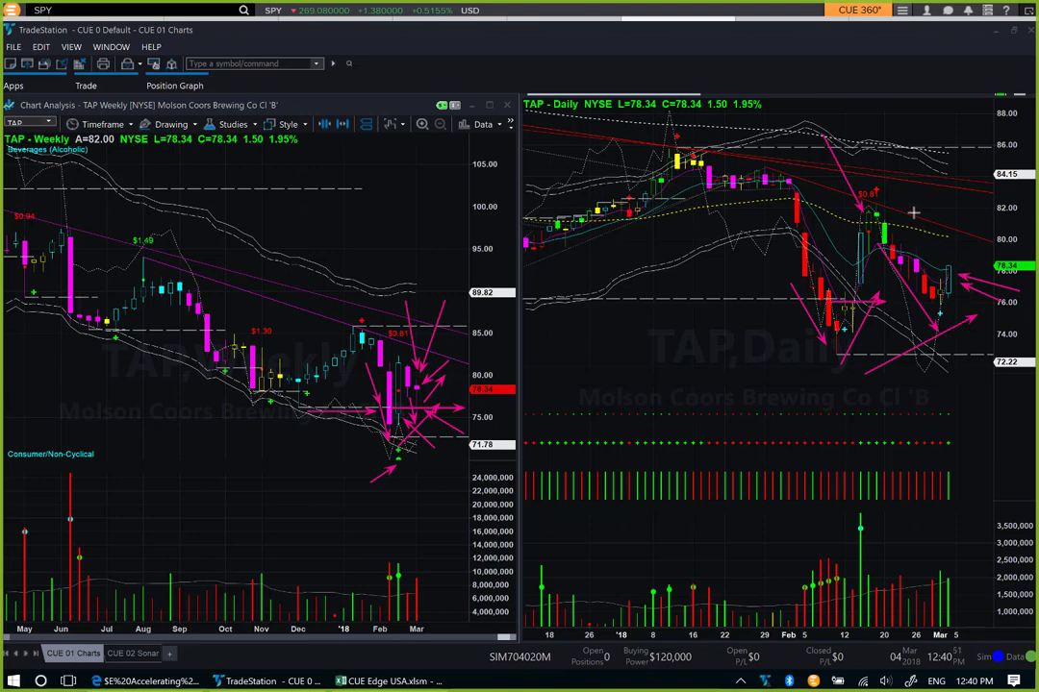
- Add arrows on the TAP daily chart along the descending trendline, the pullback and the rising lows, plus one projecting upward from the latest candle
{"action": "left_click_drag", "start_coordinate": [913, 213], "coordinate": [1000, 241]}
{"action": "left_click_drag", "start_coordinate": [825, 180], "coordinate": [935, 325]}
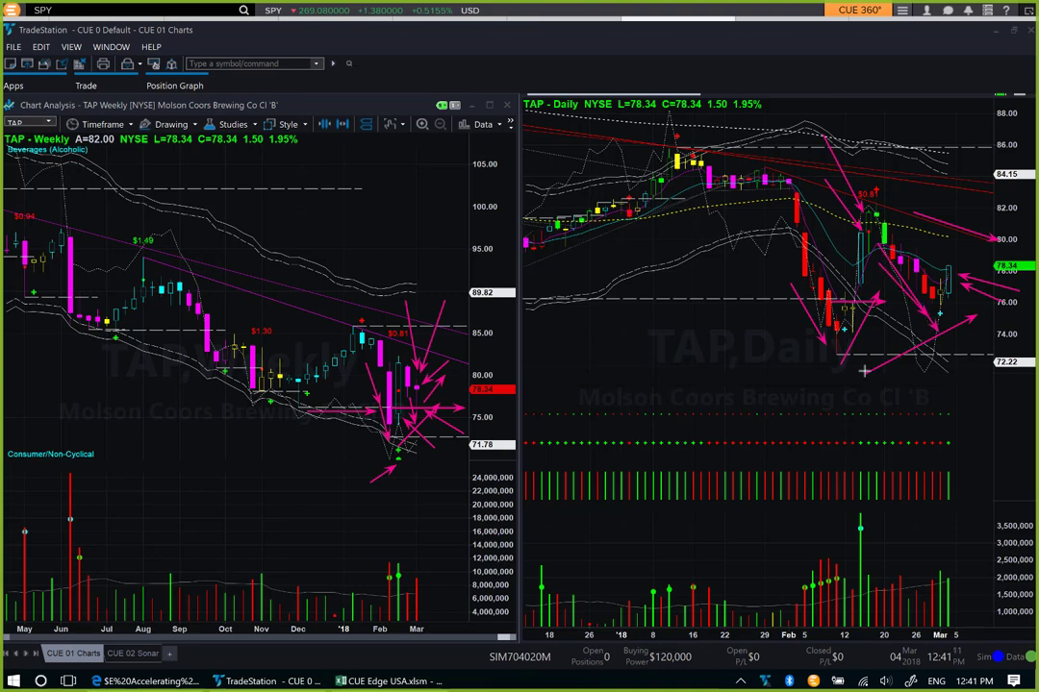
{"action": "left_click_drag", "start_coordinate": [861, 371], "coordinate": [937, 322]}
{"action": "left_click_drag", "start_coordinate": [962, 279], "coordinate": [989, 204]}
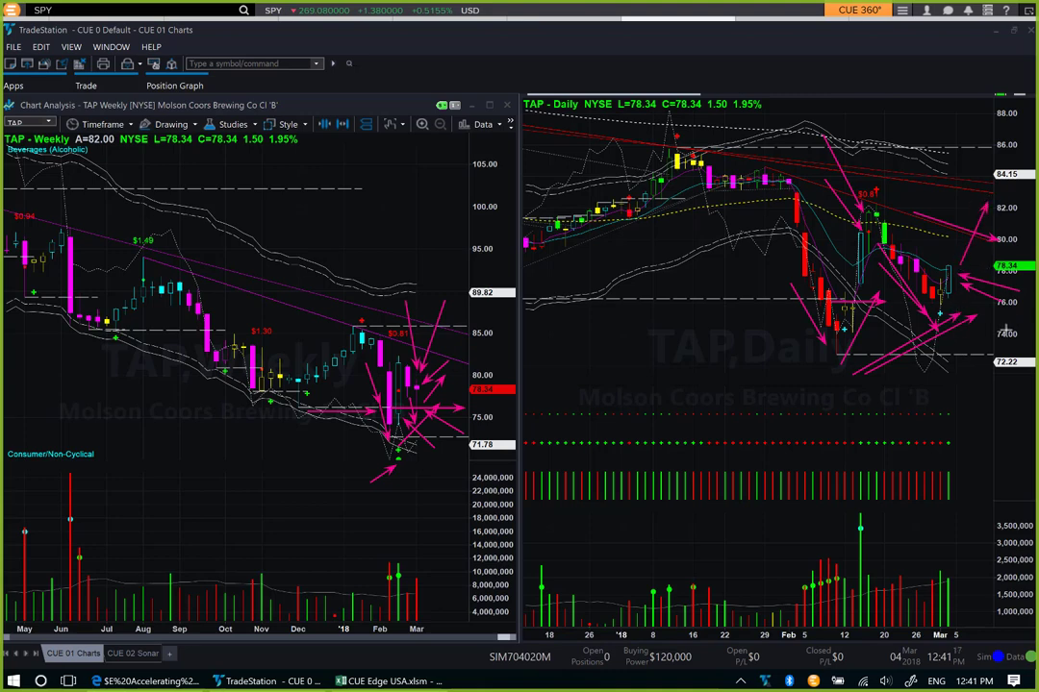